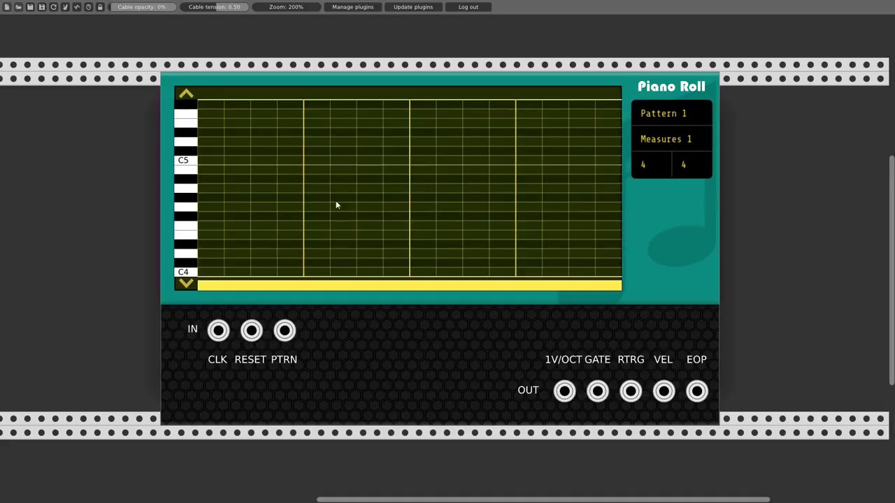
Enter a melody around C5 across all 16 steps of pattern 1, with the thirteenth step's note lowered to F4
click(255, 207)
click(316, 190)
click(448, 180)
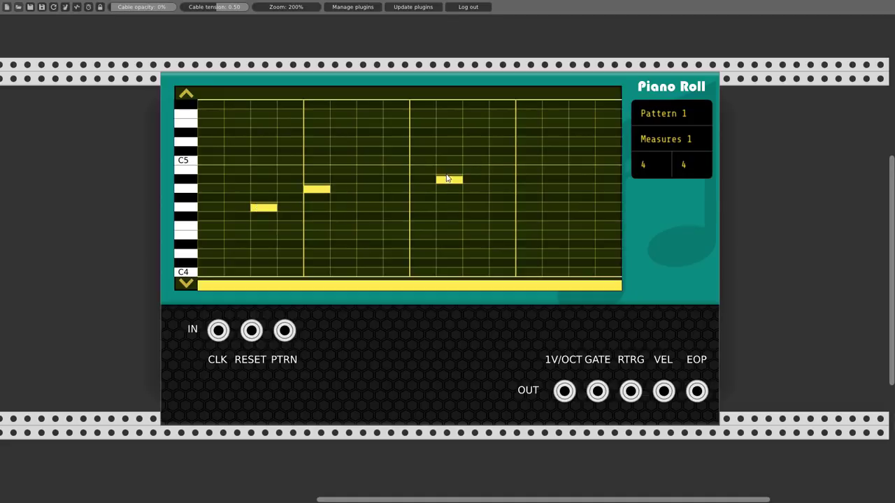
click(551, 151)
mouse_move(222, 164)
mouse_down()
mouse_move(298, 158)
mouse_move(377, 170)
mouse_move(535, 160)
mouse_move(620, 175)
mouse_up()
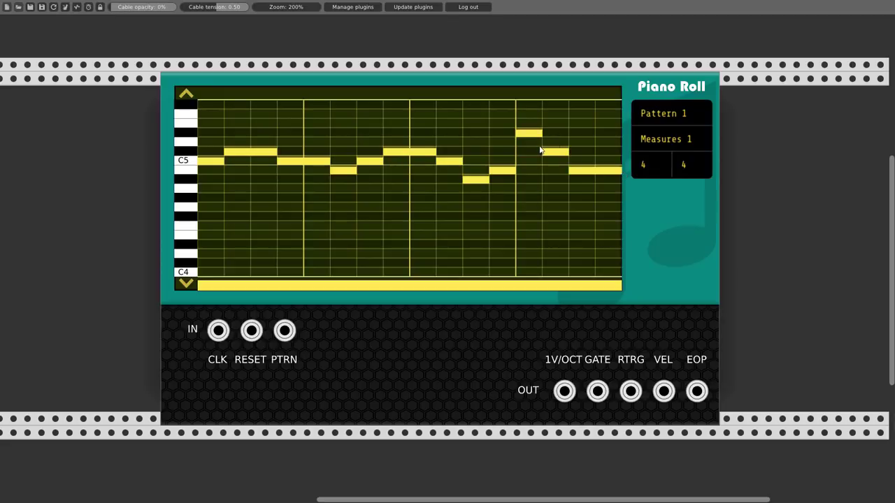
drag(540, 150, 529, 230)
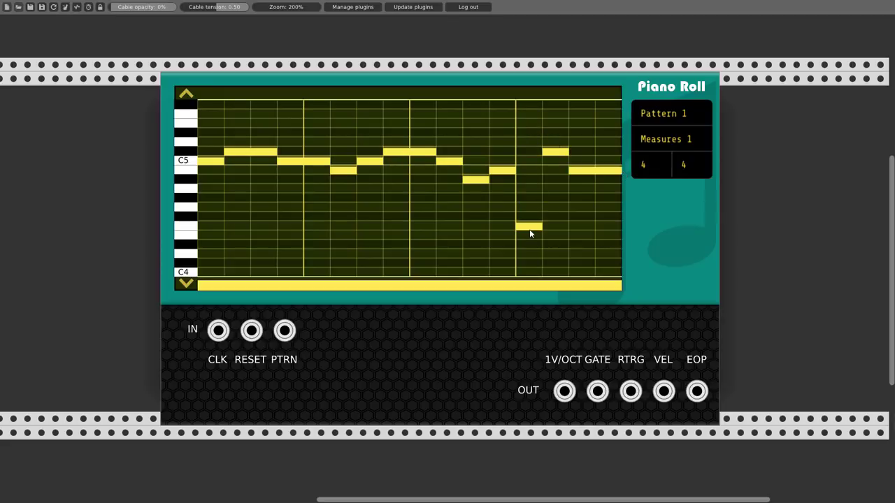
Examine the piano roll's higher and lower note ranges, shifting by whole octaves and by smaller amounts
click(189, 93)
click(184, 285)
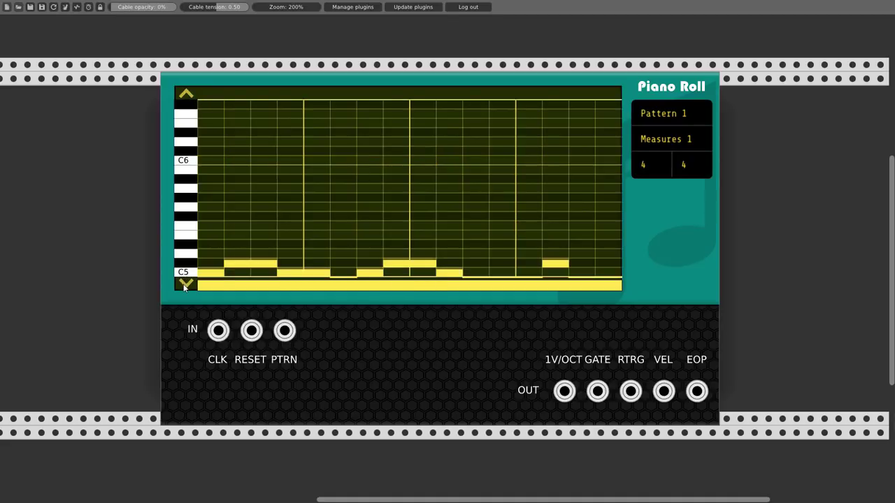
click(185, 285)
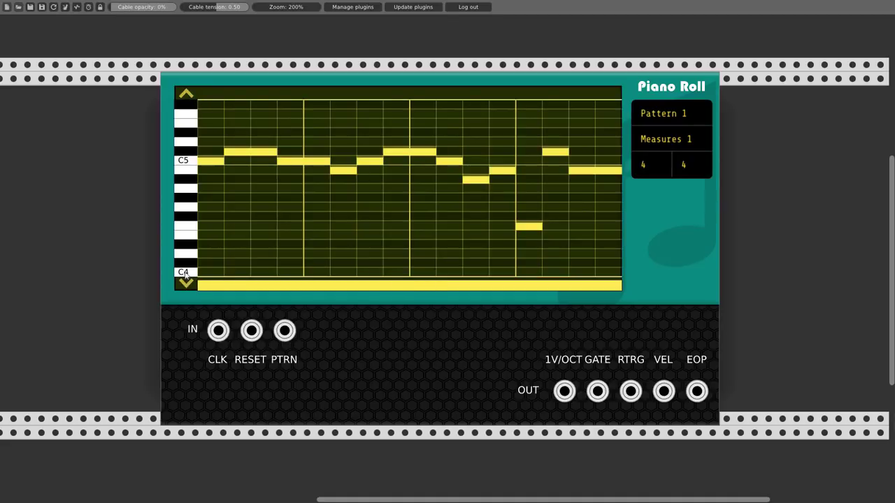
scroll(185, 238, up, 3)
scroll(186, 238, down, 5)
scroll(192, 188, up, 5)
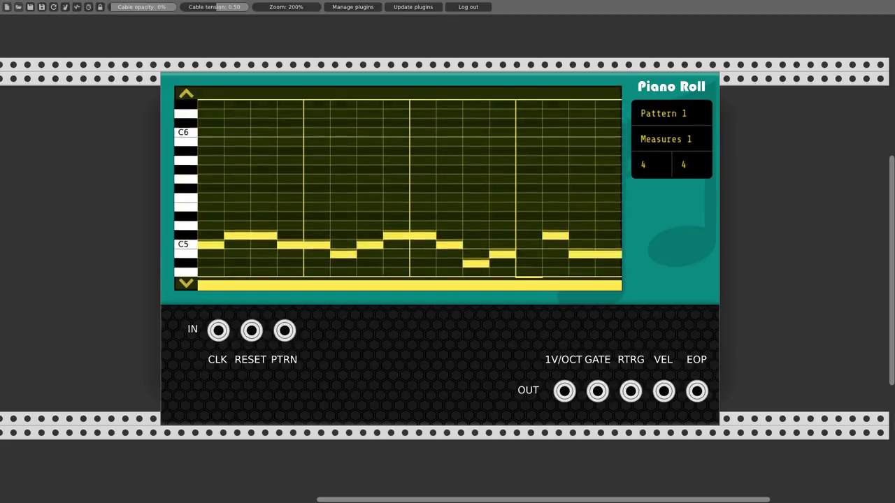
scroll(192, 187, down, 3)
Try displaying 12, 18 and 60 notes in the piano roll, and settle on 12 notes to show
right_click(651, 217)
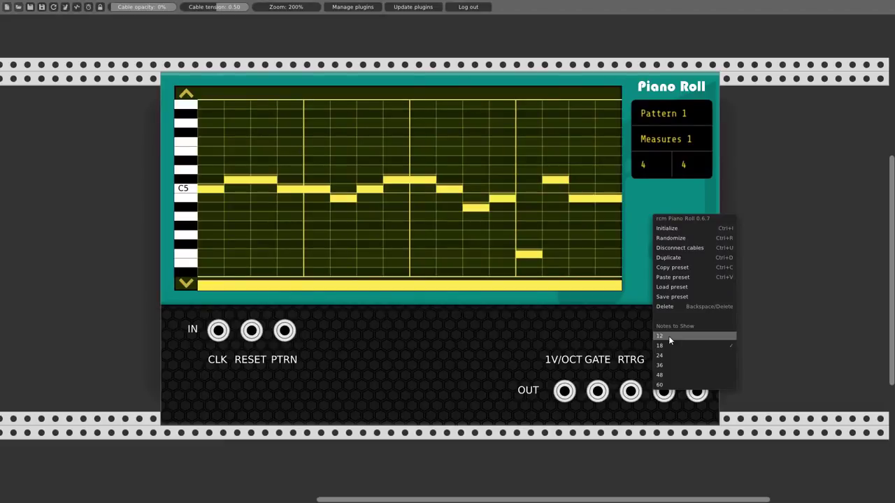
click(668, 336)
right_click(635, 213)
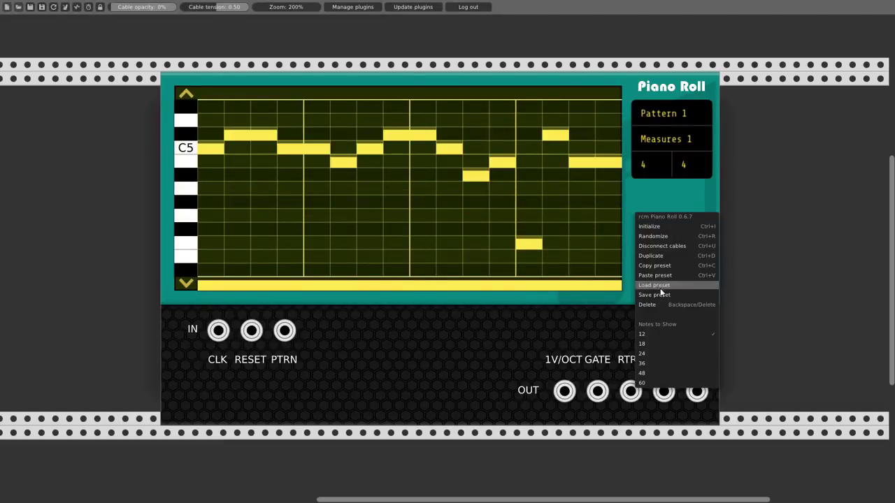
click(649, 344)
right_click(657, 225)
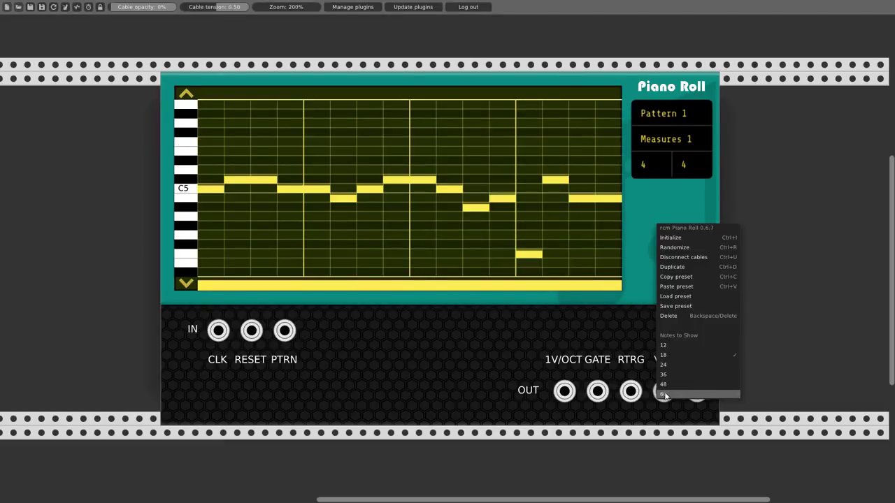
click(664, 396)
right_click(644, 235)
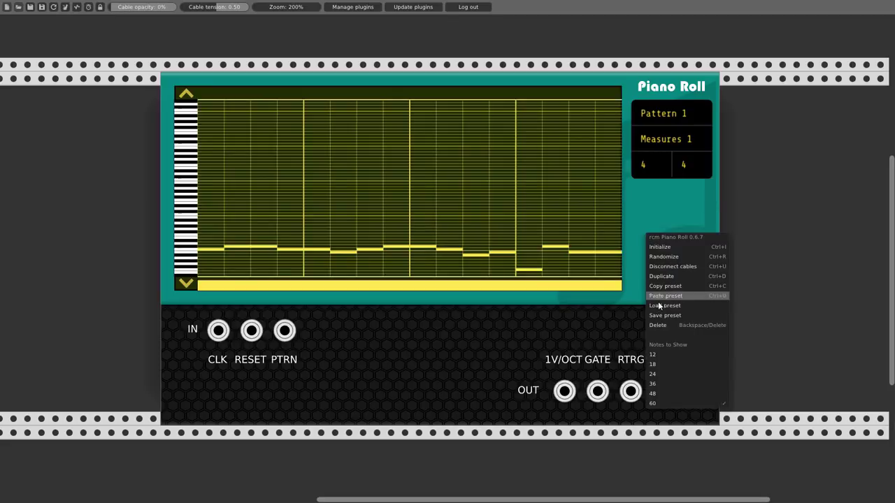
click(662, 354)
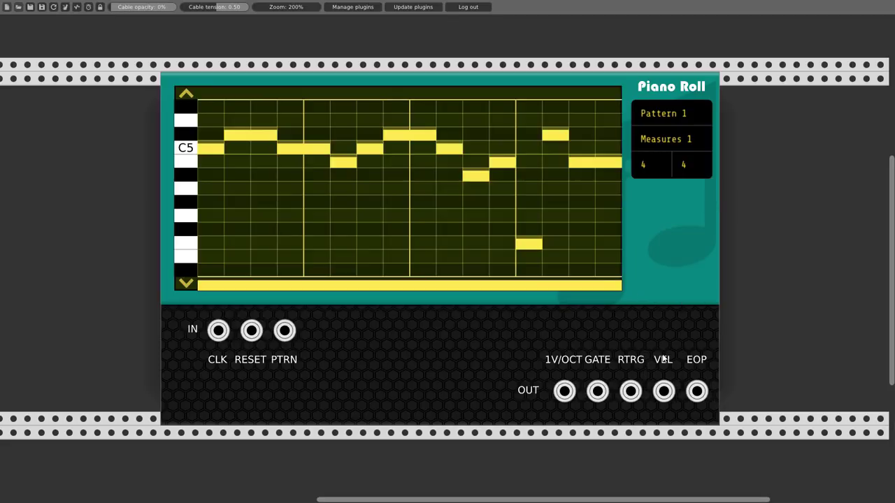
Keep pattern 1 selected, set its length to 2 measures, and view both measures, ending on the first
click(668, 115)
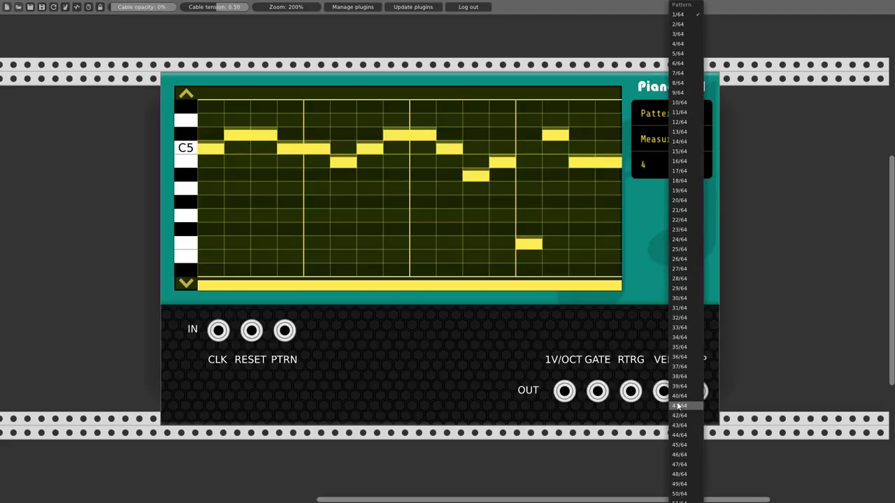
click(681, 16)
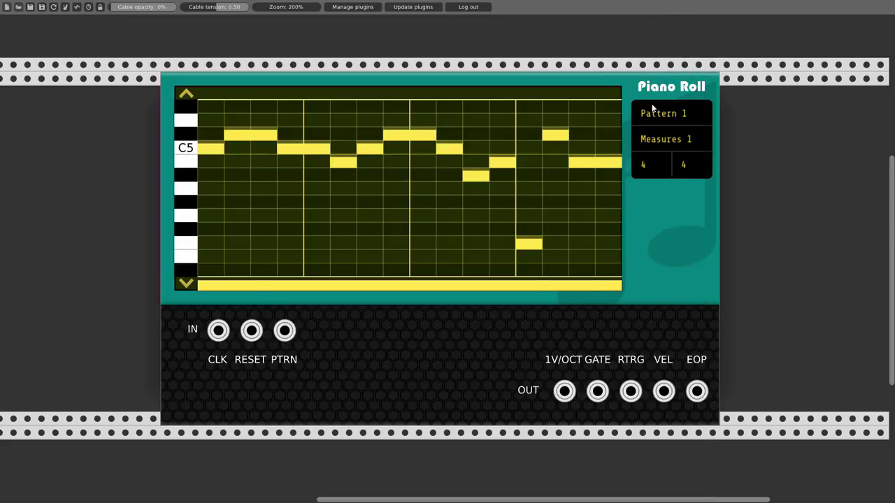
click(656, 140)
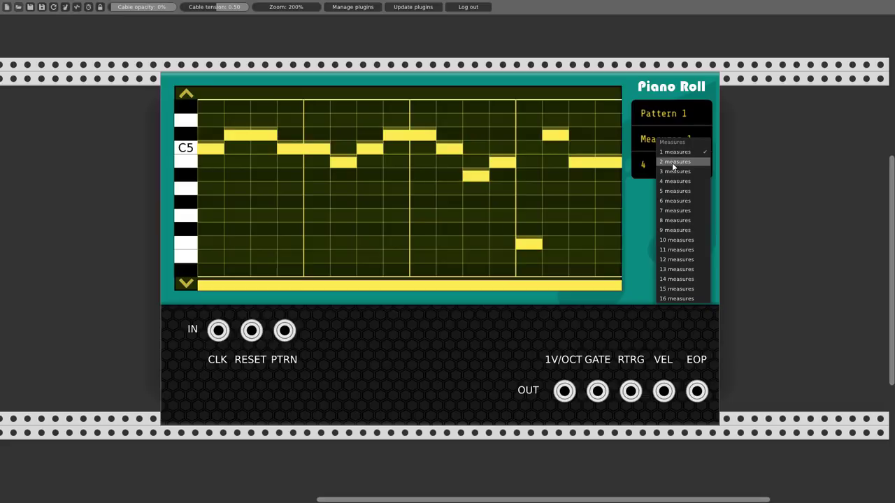
click(673, 163)
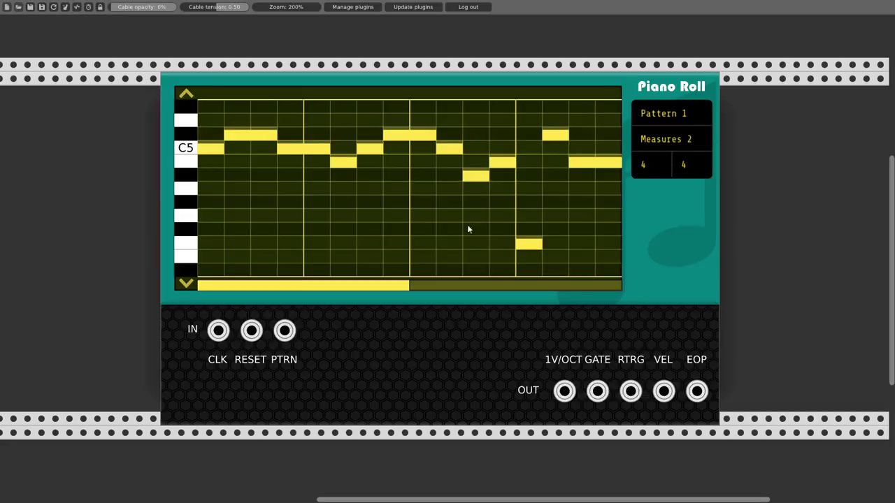
click(443, 288)
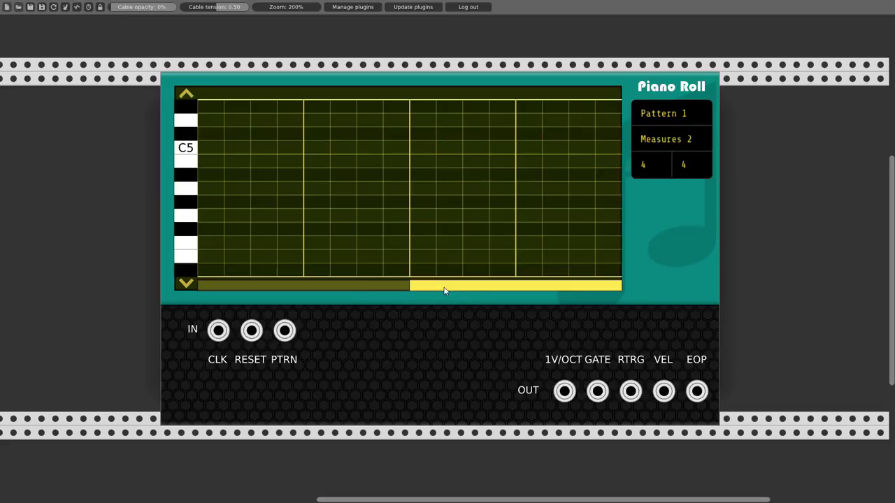
click(374, 288)
click(416, 288)
click(383, 293)
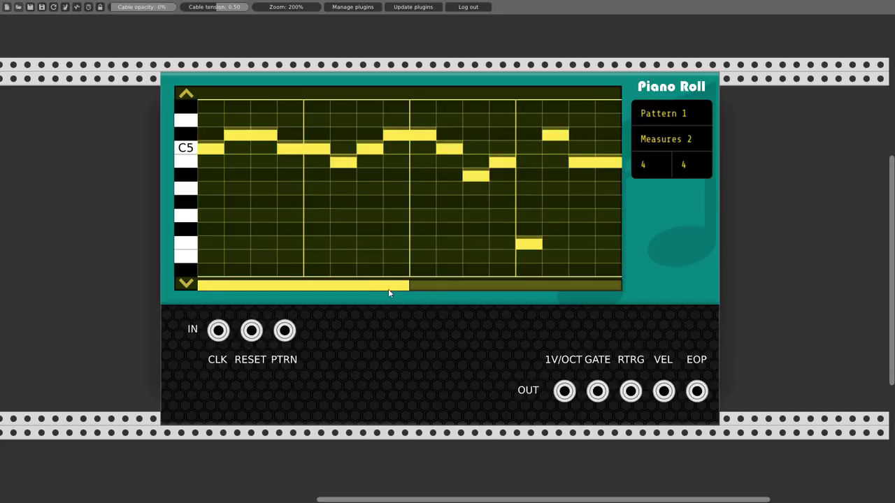
Review the options for beats per measure and divisions per beat, leaving both settings as they are
click(644, 165)
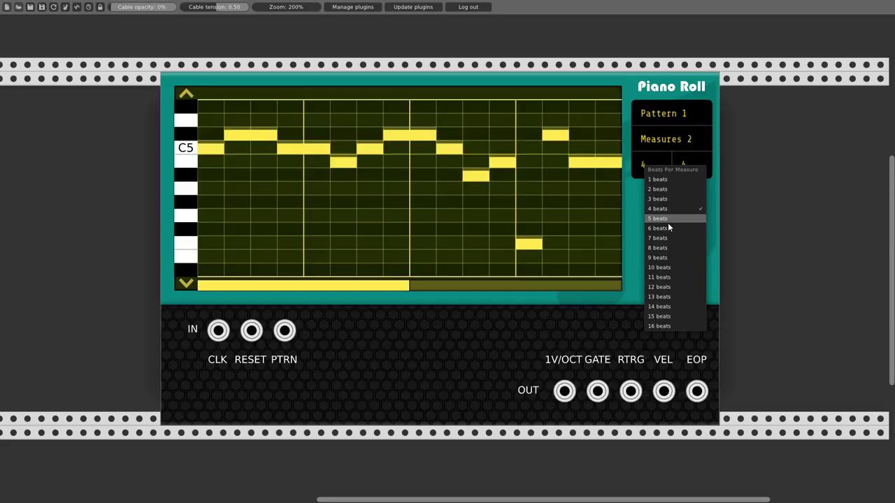
click(681, 164)
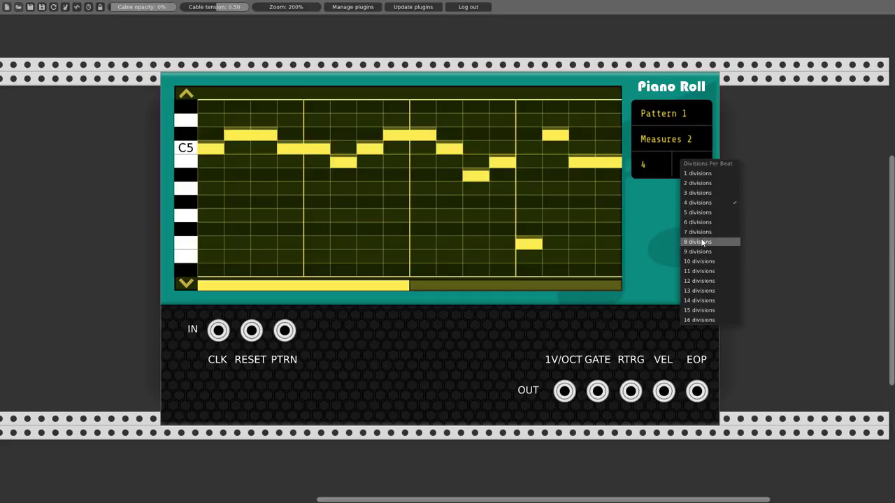
click(650, 210)
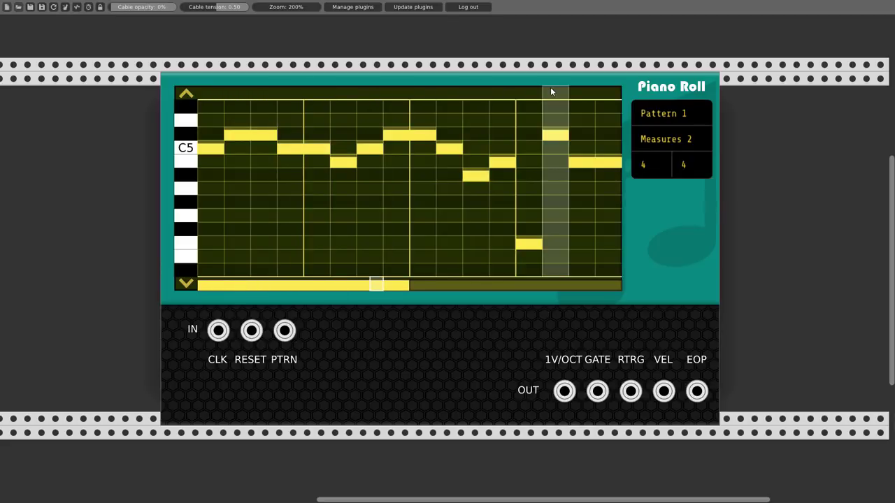
Move the play position to step 12, and mark the notes on steps 4, 6, 8 and 10 for retriggering
mouse_move(551, 89)
mouse_down()
mouse_move(464, 98)
mouse_move(291, 93)
mouse_move(512, 91)
mouse_move(312, 97)
mouse_move(492, 90)
mouse_up()
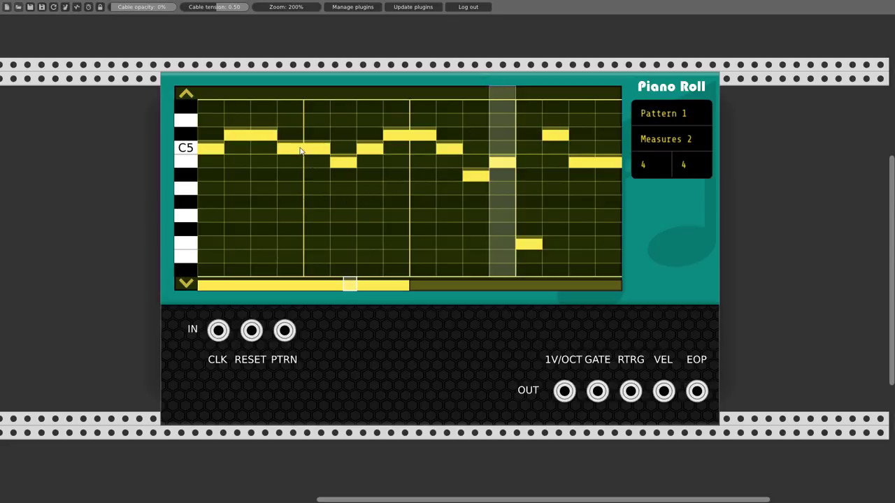
mouse_move(300, 152)
mouse_down()
mouse_move(301, 169)
mouse_move(301, 151)
mouse_up()
click(301, 151)
click(339, 162)
click(396, 136)
click(448, 155)
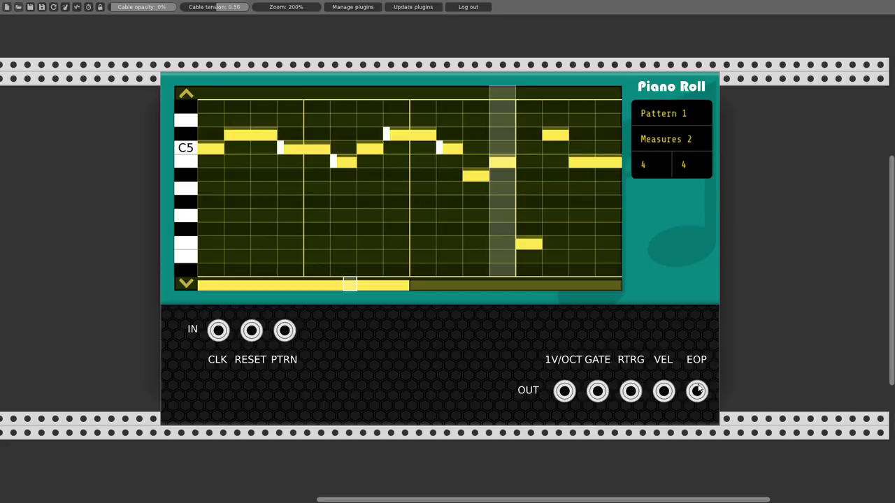
Set the empty Piano Roll in the patch with Clocked and MIX4 to 1 beat per measure
scroll(371, 271, down, 5)
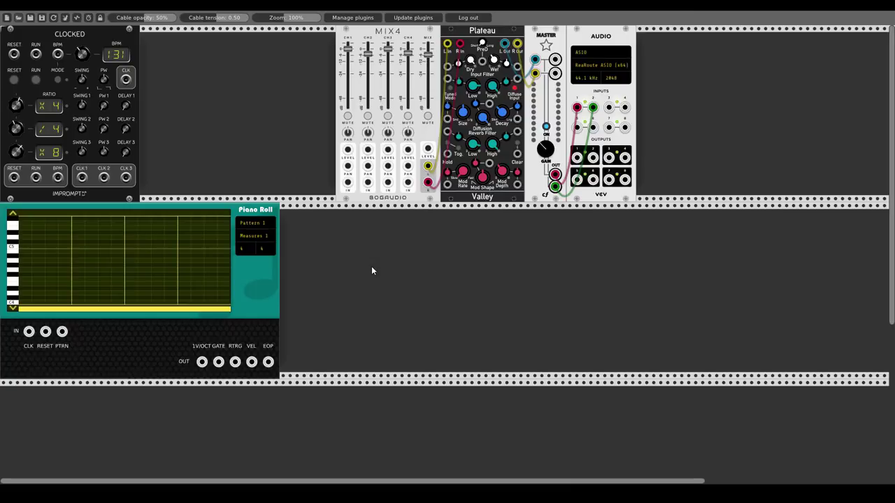
click(240, 249)
click(254, 265)
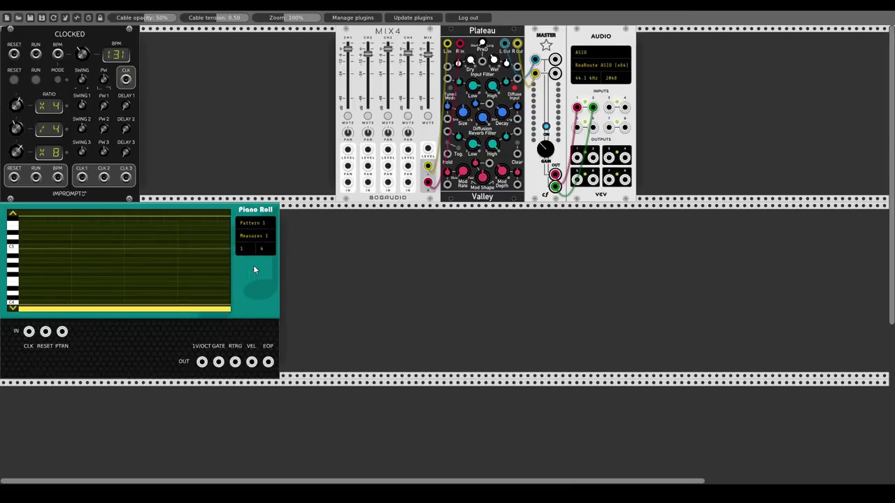
Place the notes E4, B4, G4 and D5 on the four steps of pattern 1
drag(288, 18, 310, 18)
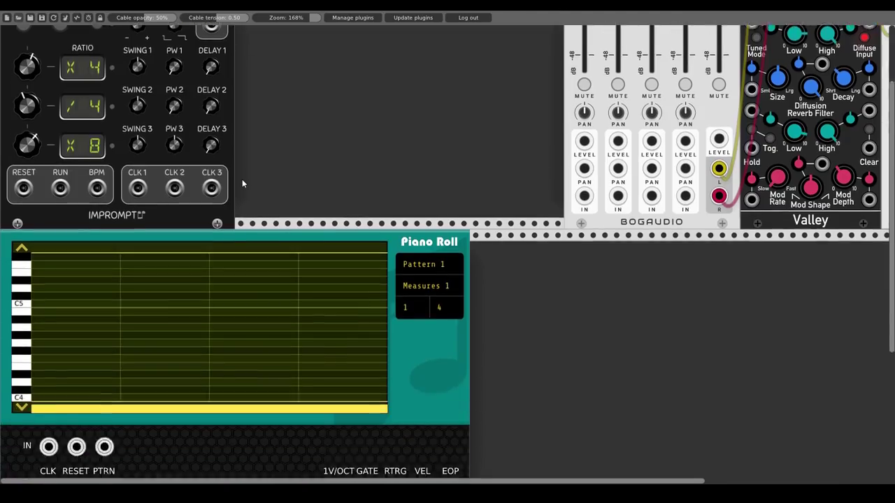
scroll(242, 183, down, 2)
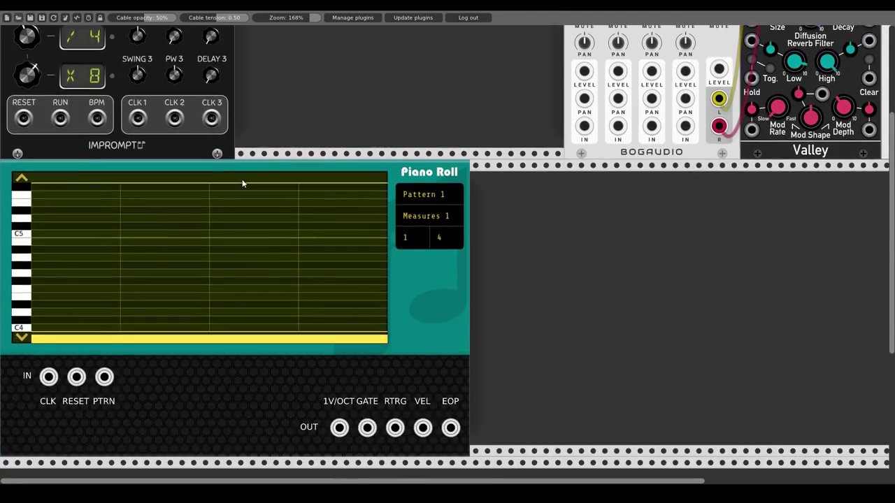
click(71, 297)
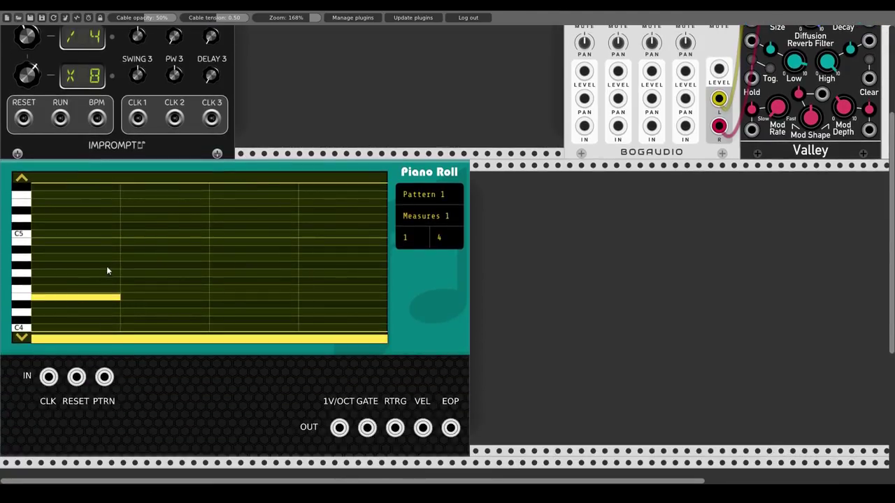
click(140, 243)
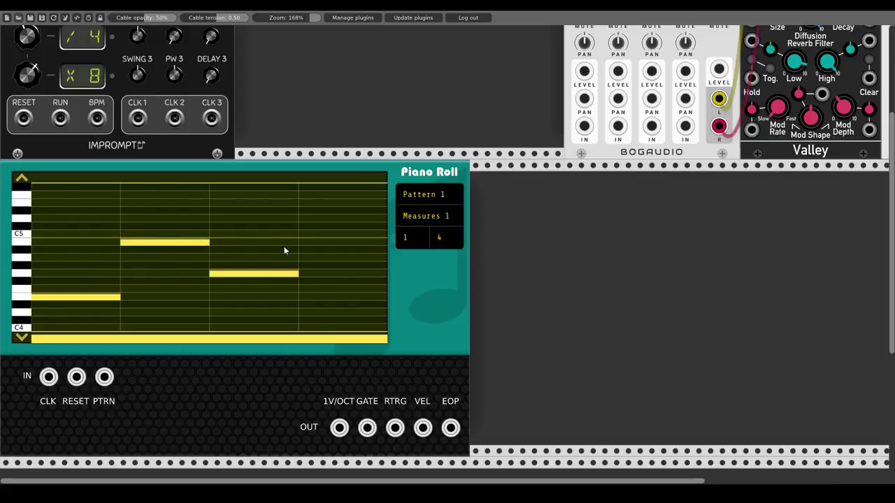
click(310, 219)
Add the Squinky Labs module "EV3: Triple VCO with even waveform" beside the Piano Roll
right_click(537, 234)
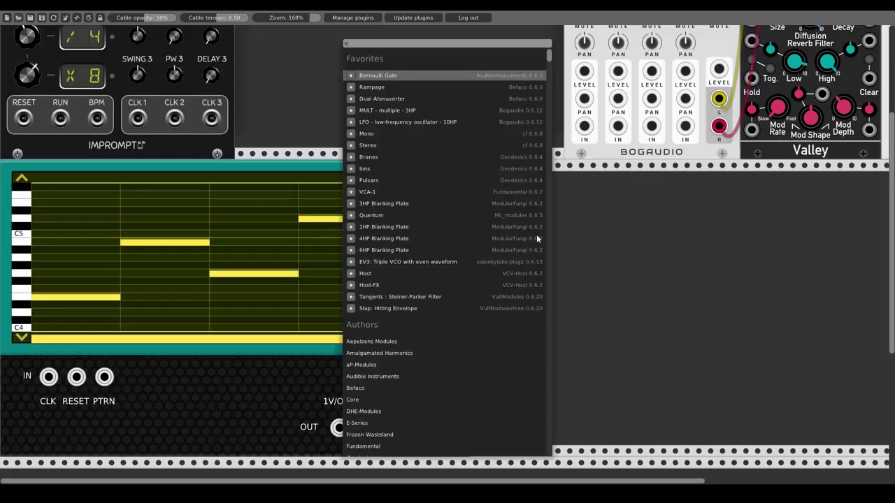
text(even)
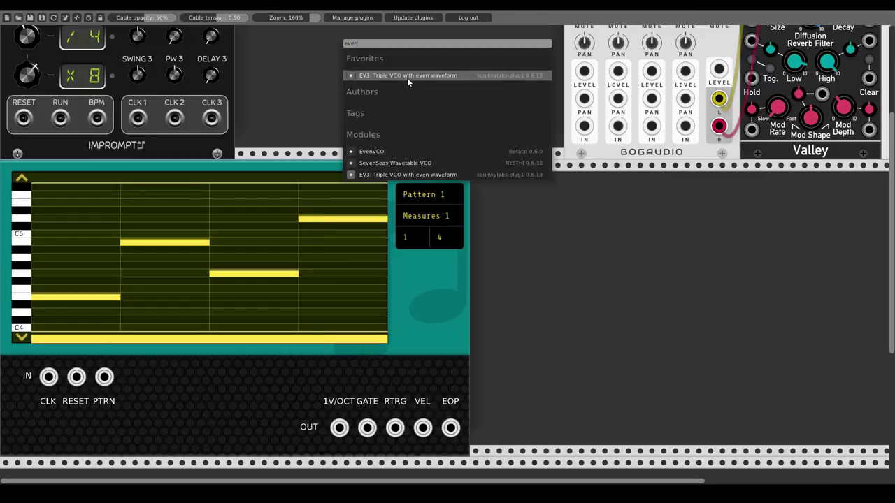
click(409, 76)
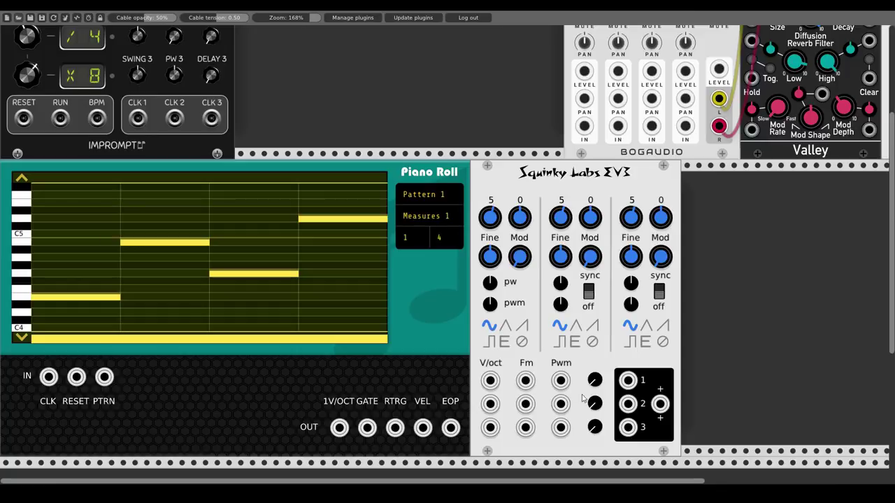
Search the modules for "shaper" and add "Shaper: Precision Wave Shaper" in the free space beyond the EV3
scroll(684, 294, right, 5)
right_click(684, 282)
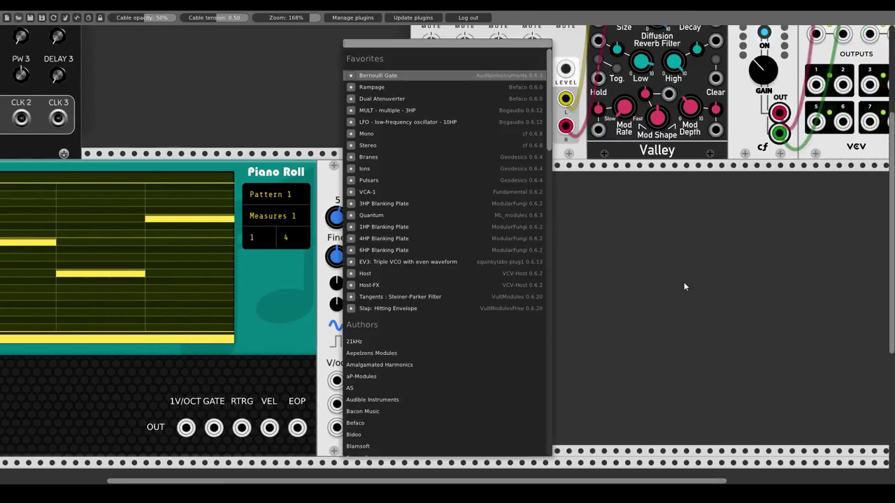
text(shape)
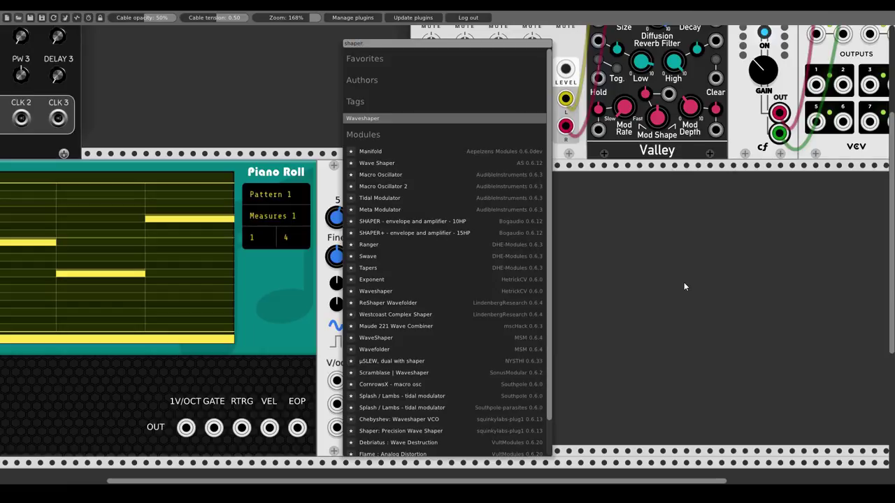
text(r)
scroll(381, 356, down, 1)
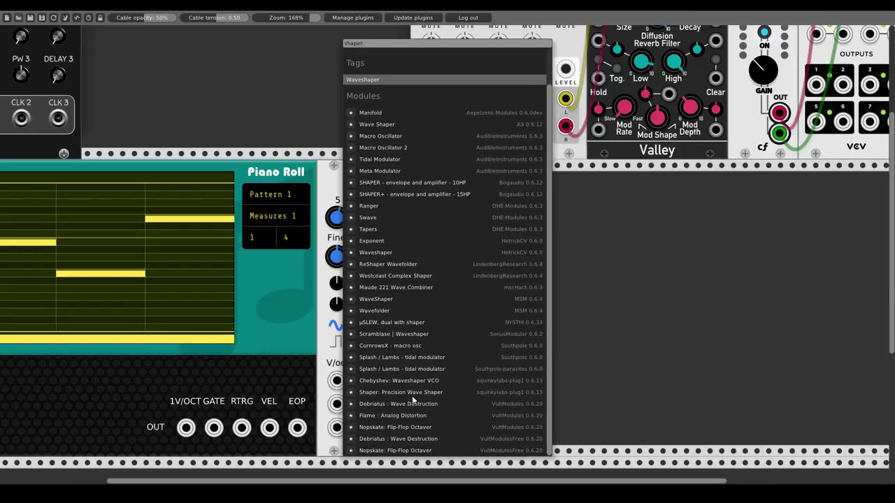
click(401, 394)
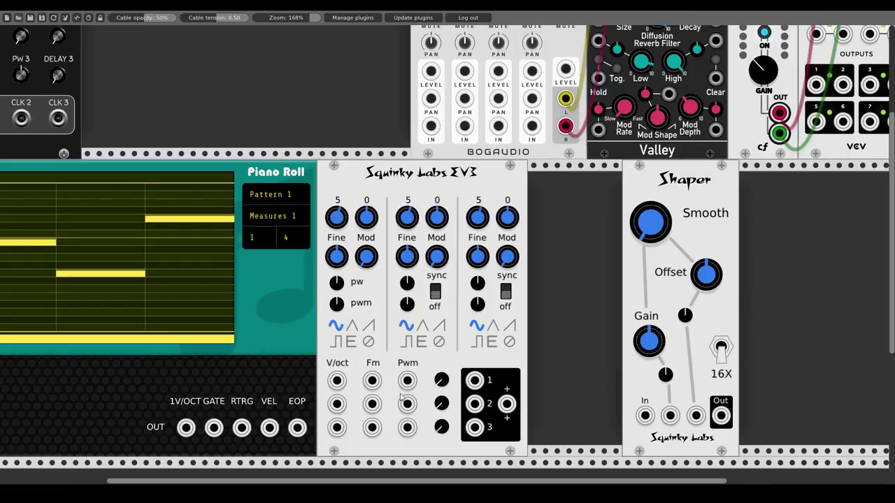
Move the Shaper up against the EV3 and add the Fundamental module "VCA-1" beyond it
drag(648, 182, 553, 185)
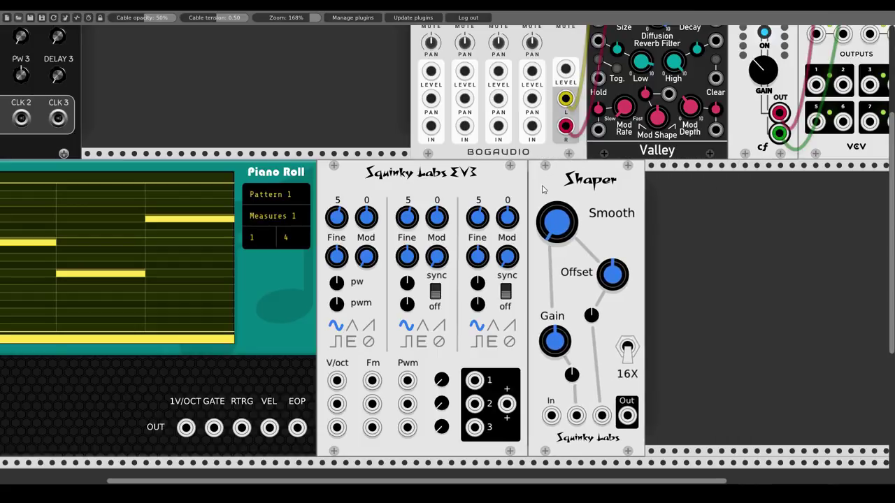
right_click(677, 226)
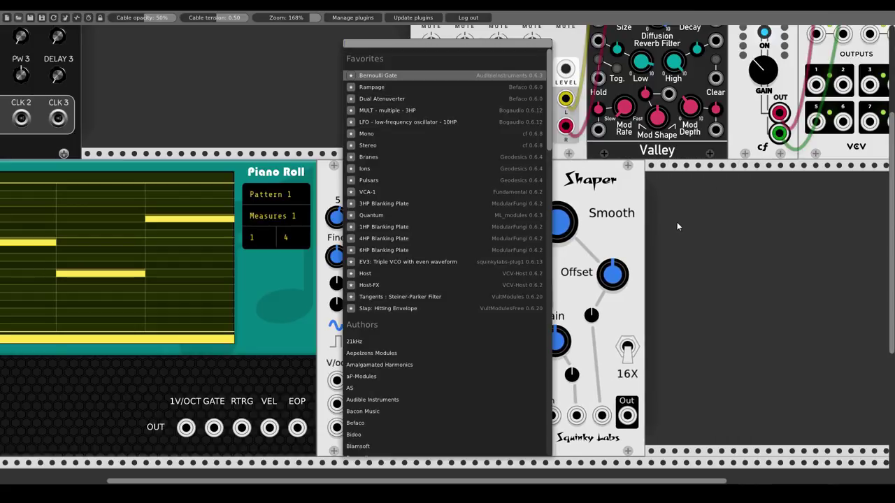
click(382, 192)
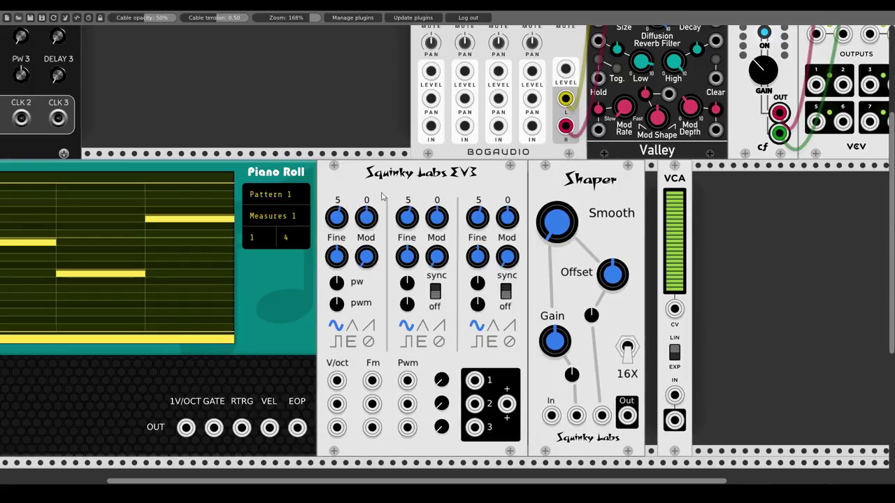
Search the modules for "adsr" and add Bogaudio's "ADSR - utility envelope - 3HP" beside the VCA
right_click(720, 239)
text(adsr)
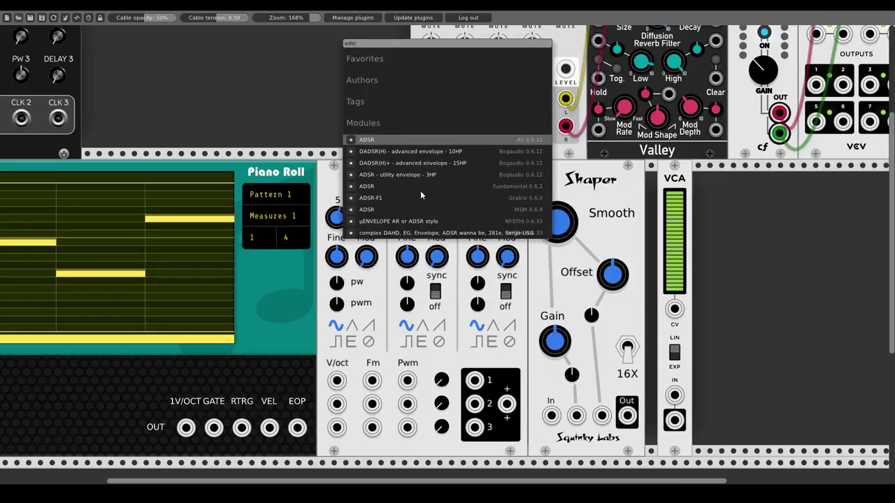
click(406, 177)
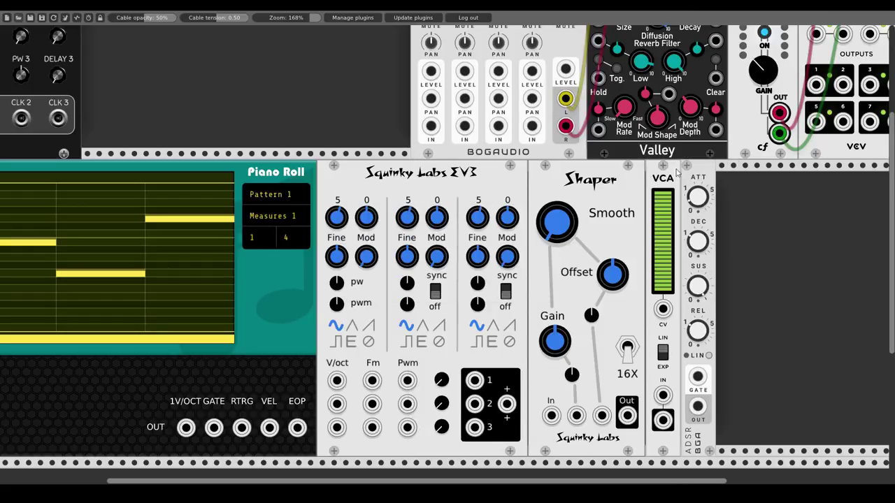
Cable the EV3's output 1 to the Shaper's In and the Shaper's Out to the VCA's IN
drag(313, 21, 317, 147)
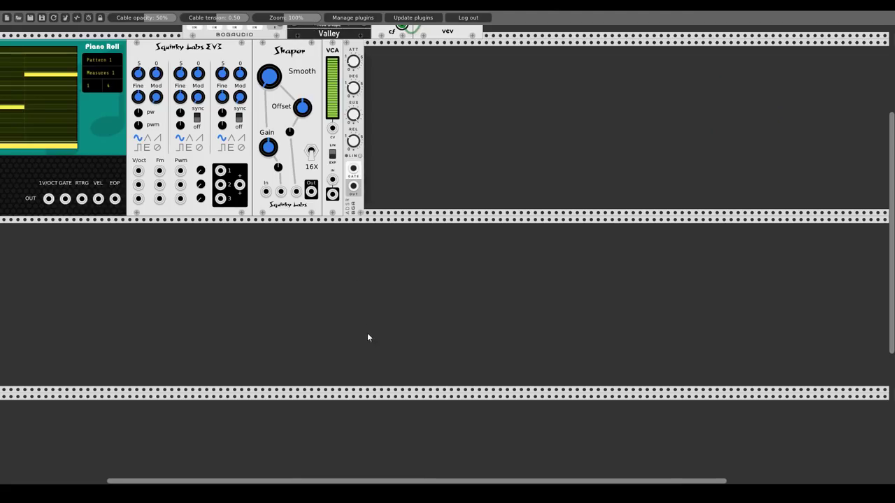
scroll(367, 338, up, 5)
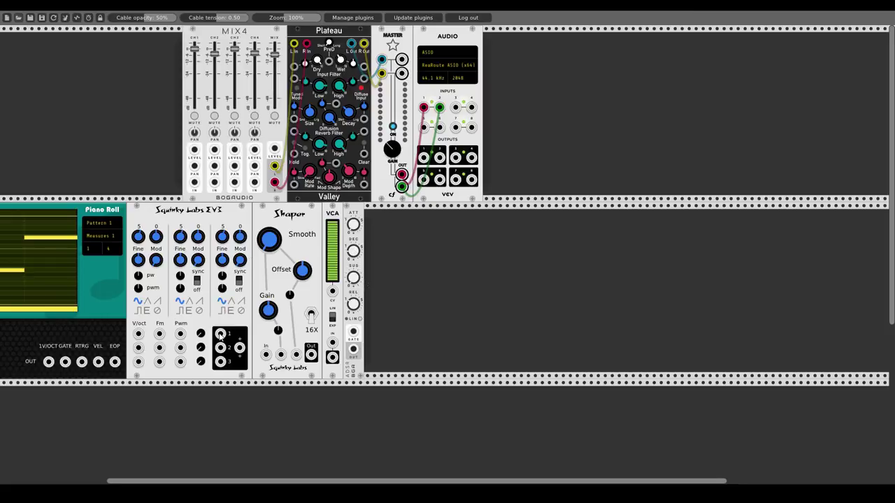
drag(219, 336, 221, 339)
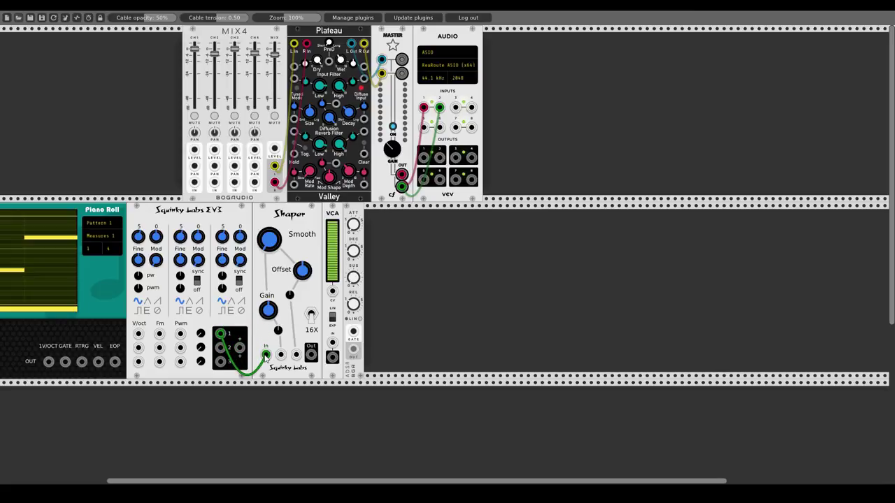
drag(267, 357, 333, 344)
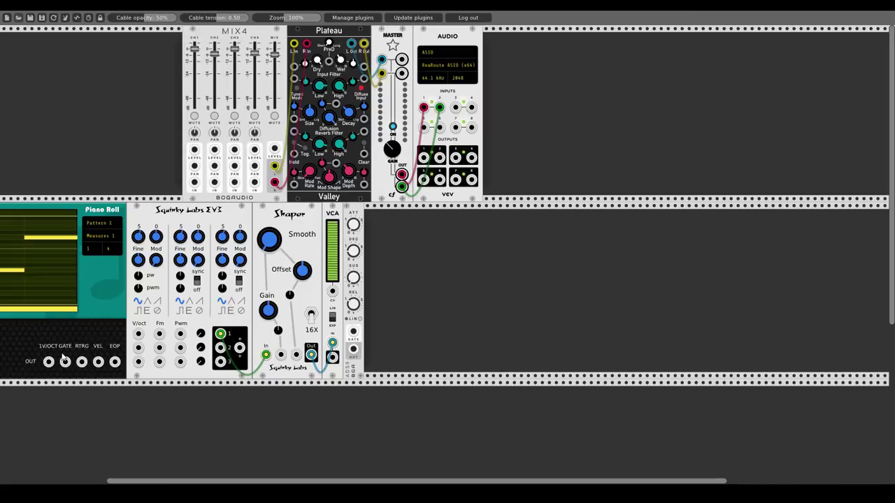
Cable Piano Roll 1V/OCT to the EV3's first V/oct, GATE to the ADSR, ADSR OUT to VCA CV, and the VCA output to MIX4 channel 1
drag(48, 361, 139, 335)
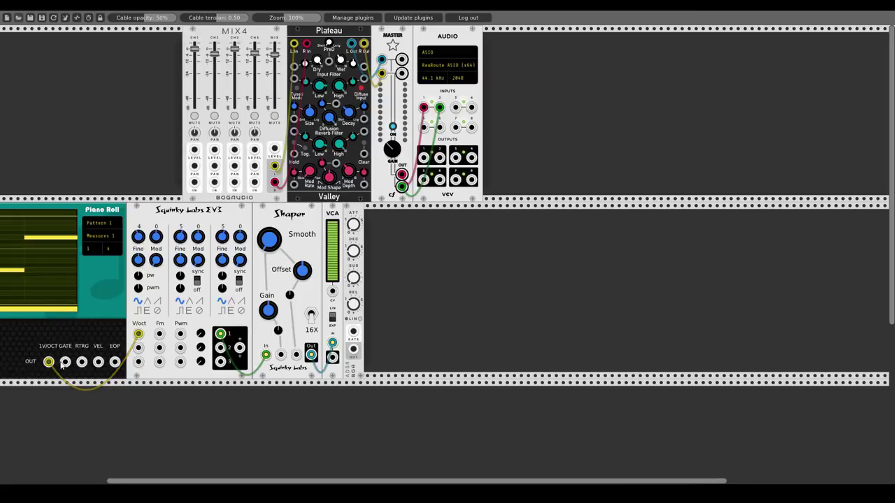
drag(65, 362, 334, 297)
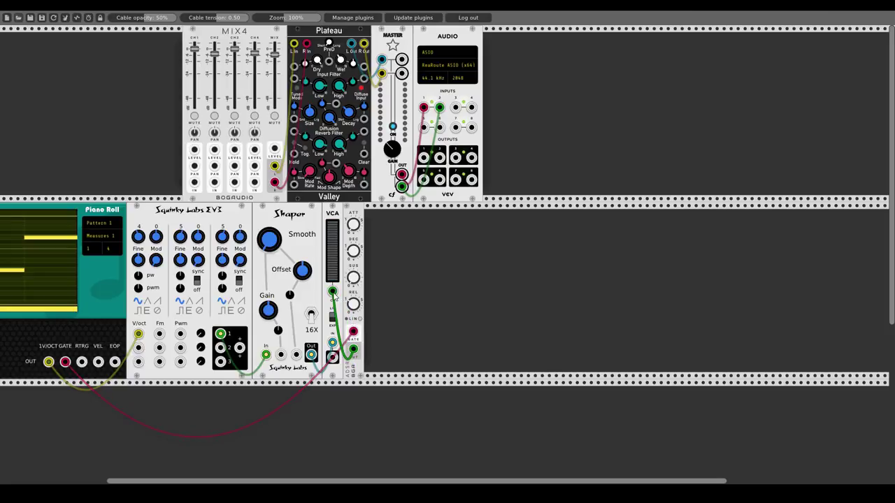
drag(333, 357, 195, 182)
Cable Clocked's CLK 1 output to the Piano Roll's CLK input and start the clock
drag(410, 481, 303, 481)
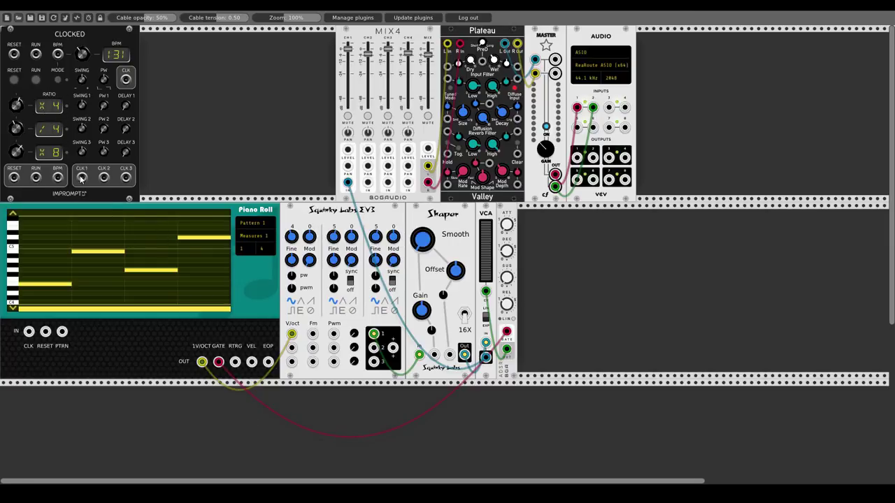
drag(80, 179, 29, 331)
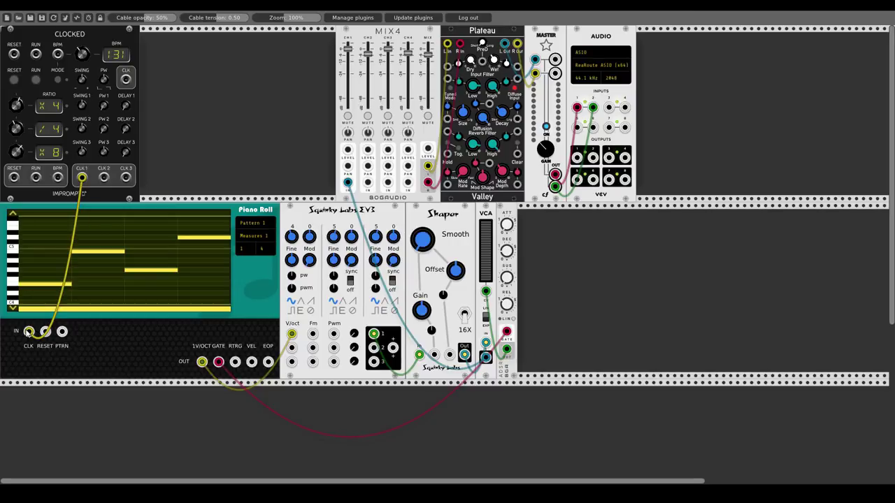
click(35, 80)
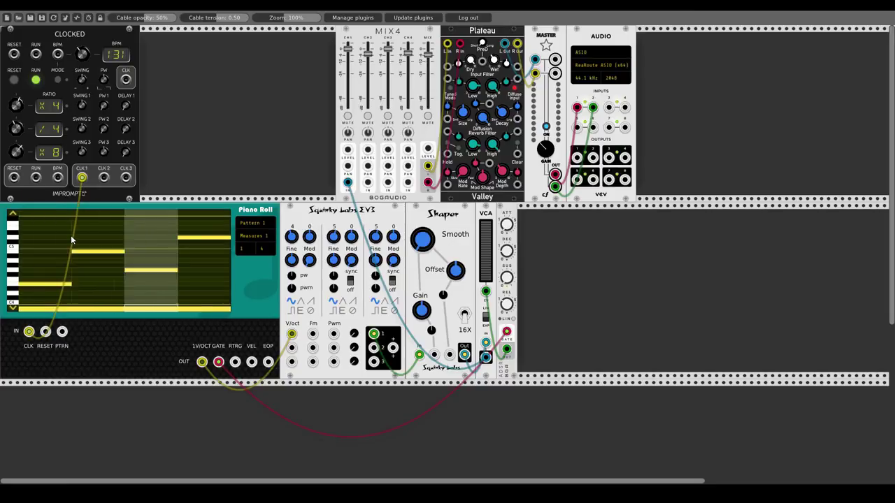
Turn on retrigger for the notes of pattern 1 in the Piano Roll
click(105, 252)
click(150, 272)
click(191, 243)
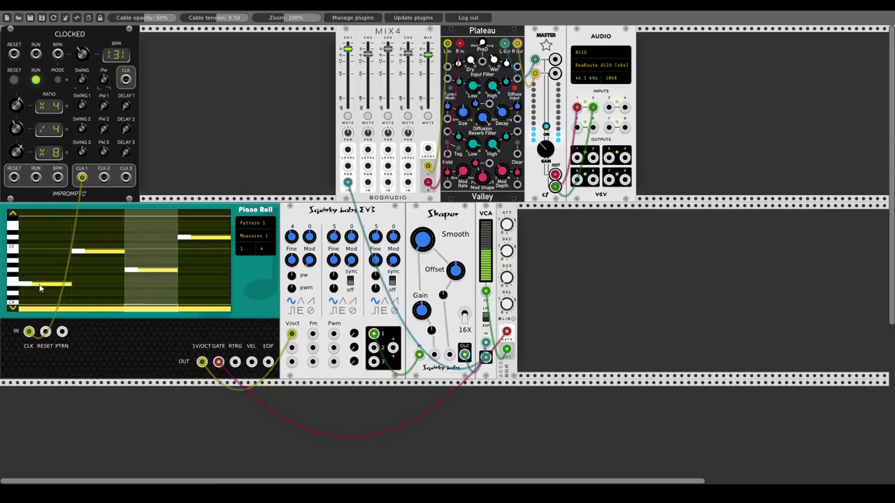
Lower the velocity of pattern 1's first and third notes and cable the Piano Roll's VEL output to the Shaper's gain modulation input
drag(40, 287, 44, 268)
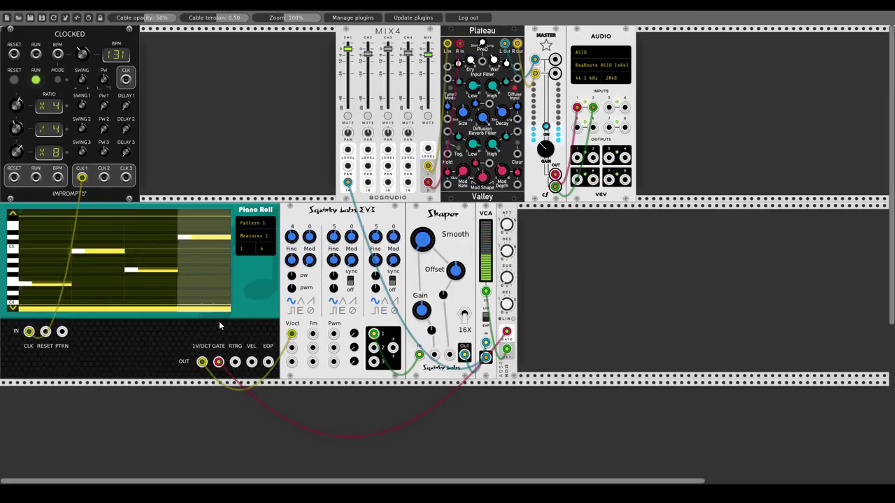
drag(251, 361, 434, 355)
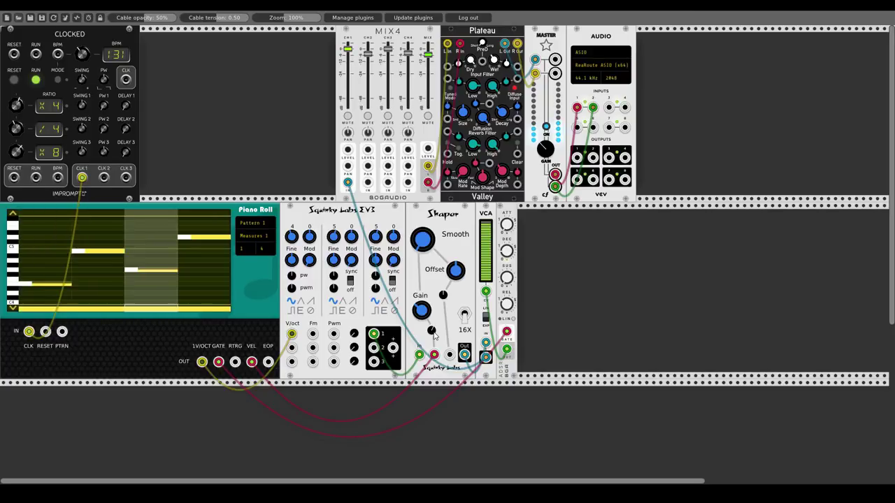
Stop the clock and switch the Piano Roll to pattern 2 with 1 beat per measure and 8 divisions per beat
click(36, 81)
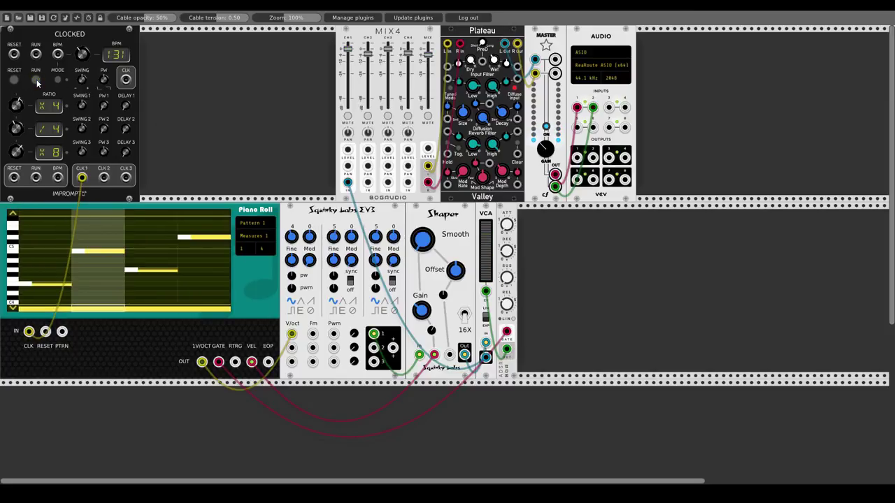
click(248, 221)
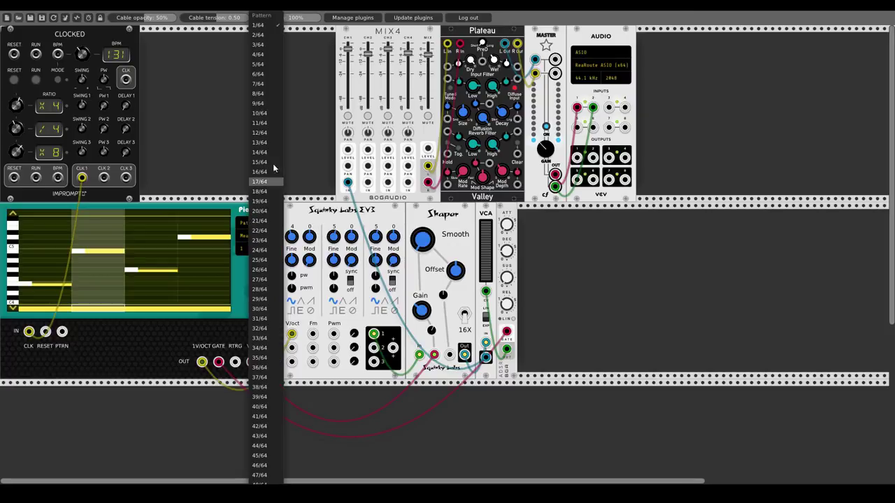
click(262, 35)
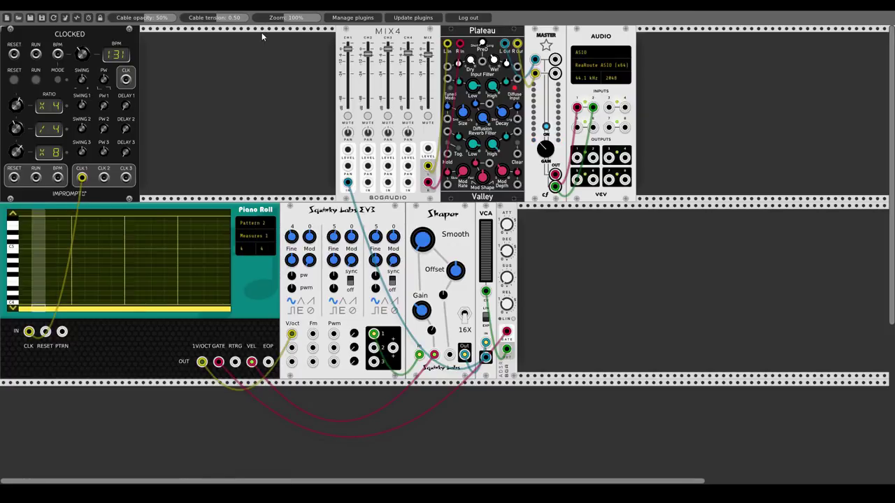
click(243, 246)
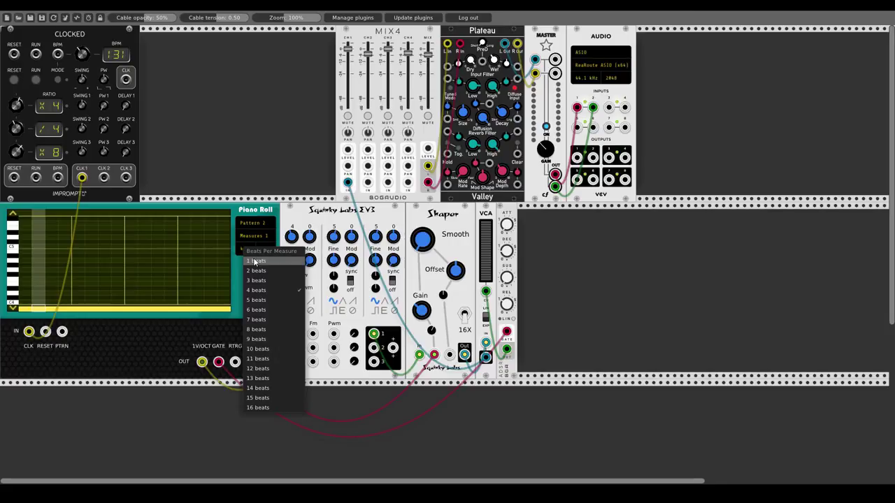
click(253, 259)
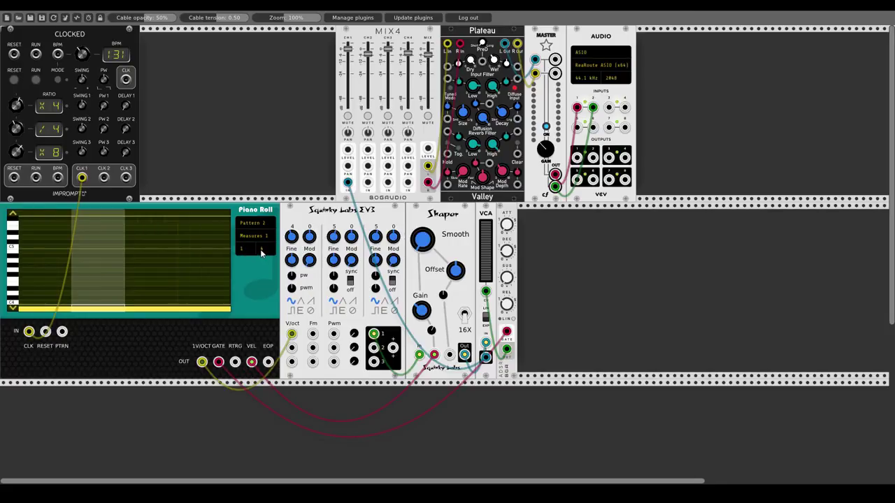
click(260, 249)
click(280, 332)
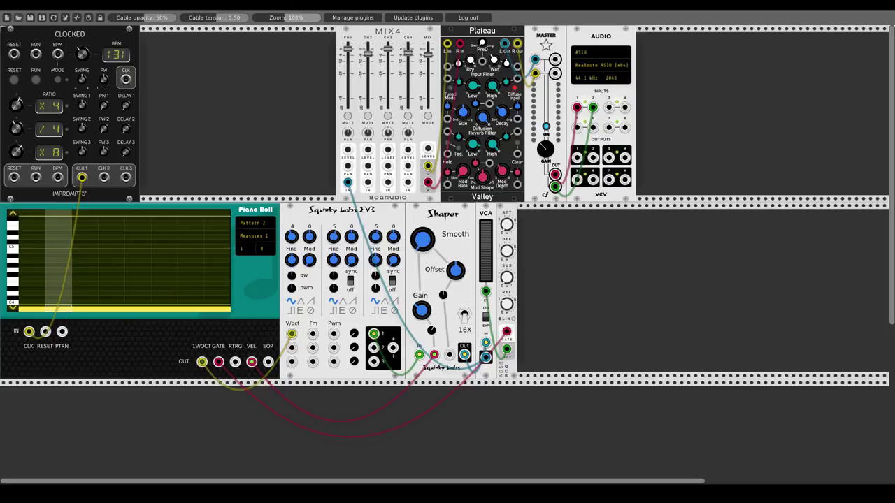
Place the notes E4, A4, B4, D5, E5, D5, A4 and B4 on the eight steps of pattern 2
scroll(262, 198, up, 5)
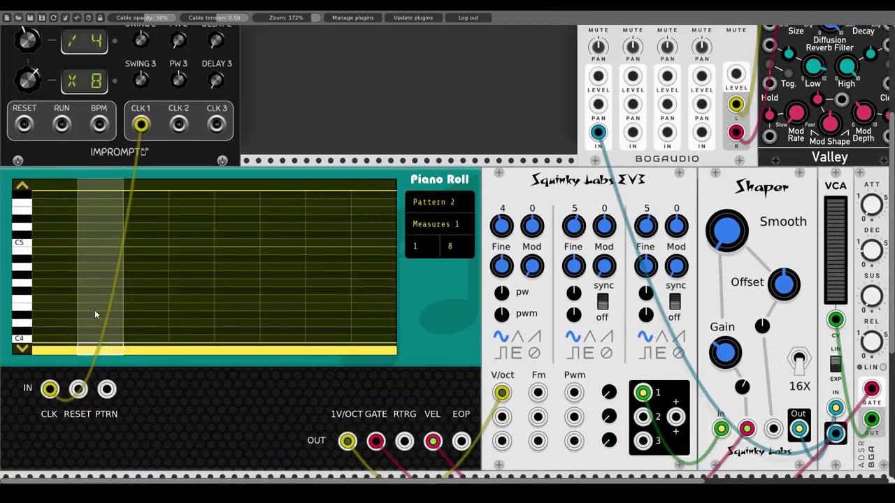
click(44, 312)
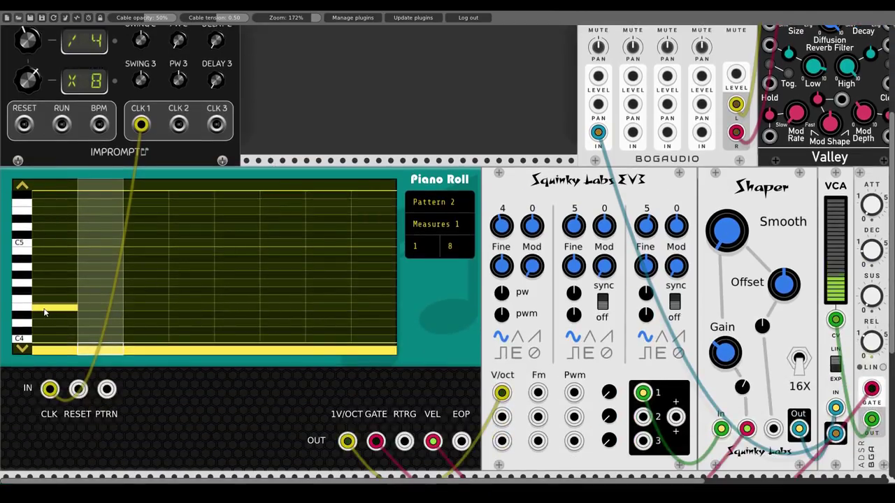
click(92, 268)
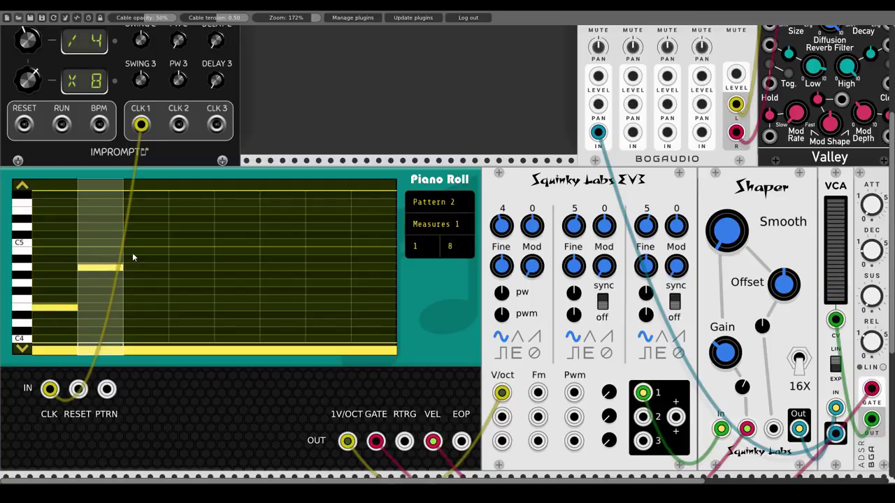
click(161, 251)
click(180, 230)
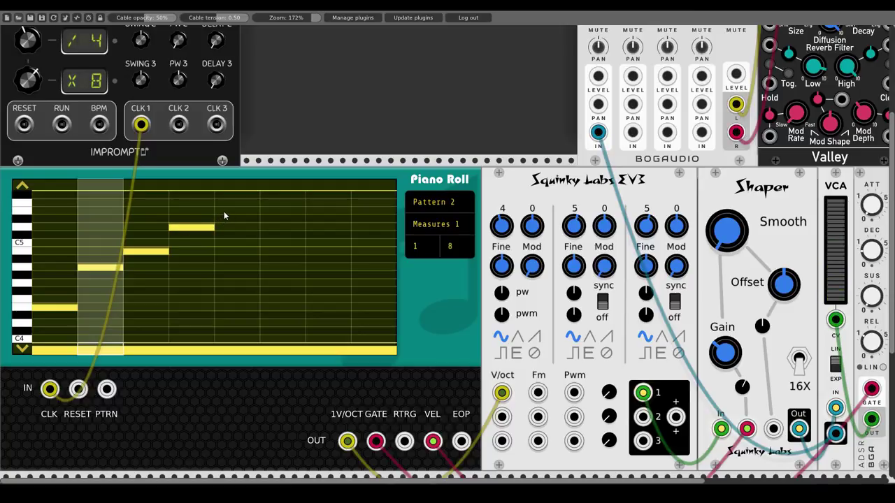
click(225, 213)
click(271, 227)
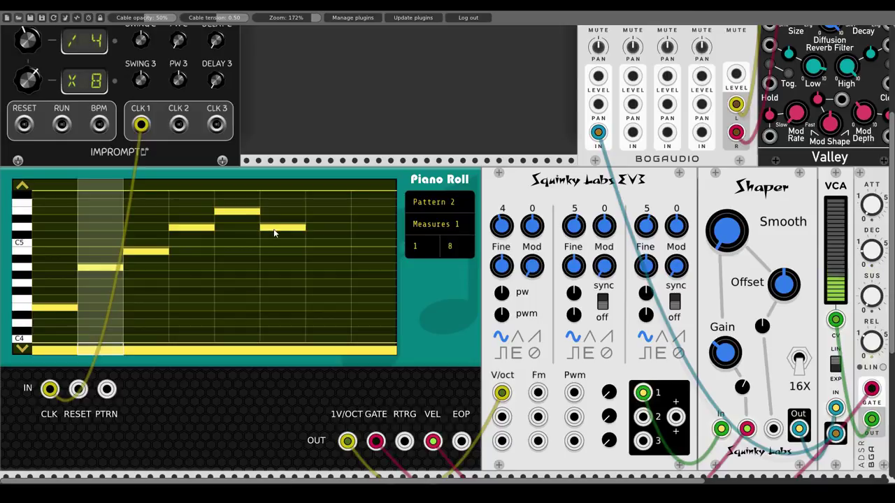
click(316, 267)
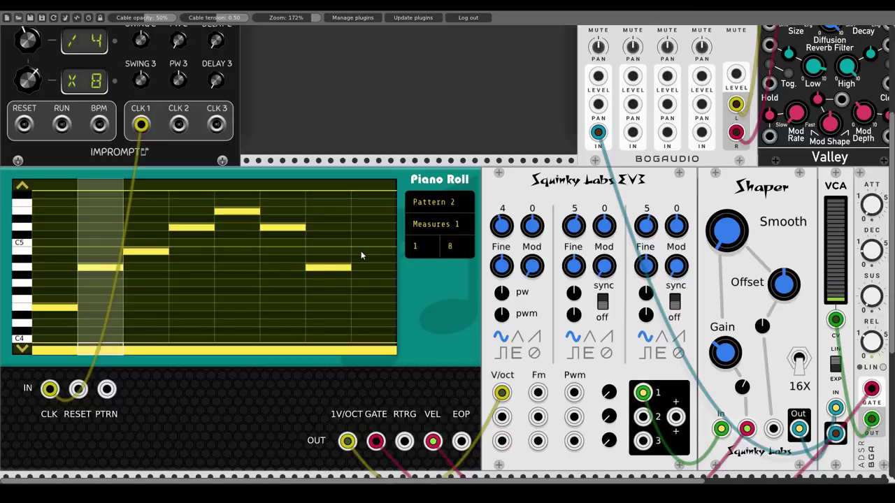
click(361, 252)
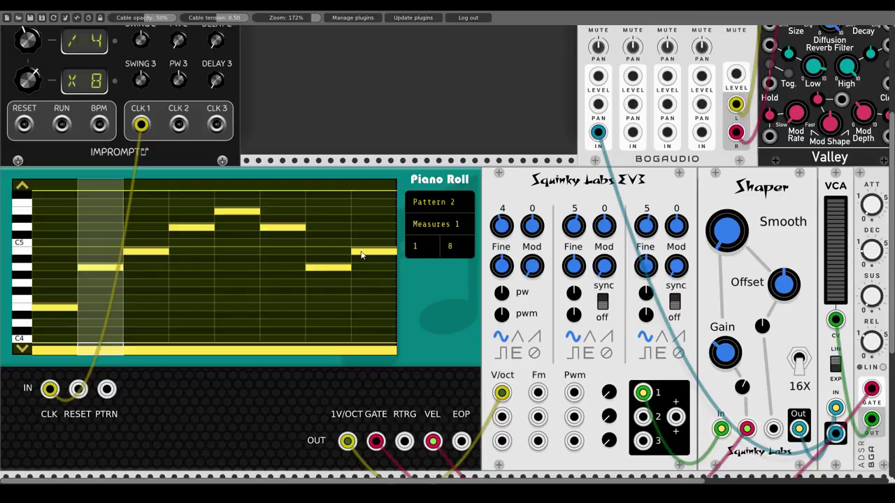
Vary pattern 2's velocities, lowering steps 1, 2, 4, 6 and 7 and raising steps 3, 5 and 8
drag(78, 309, 228, 212)
drag(279, 225, 283, 232)
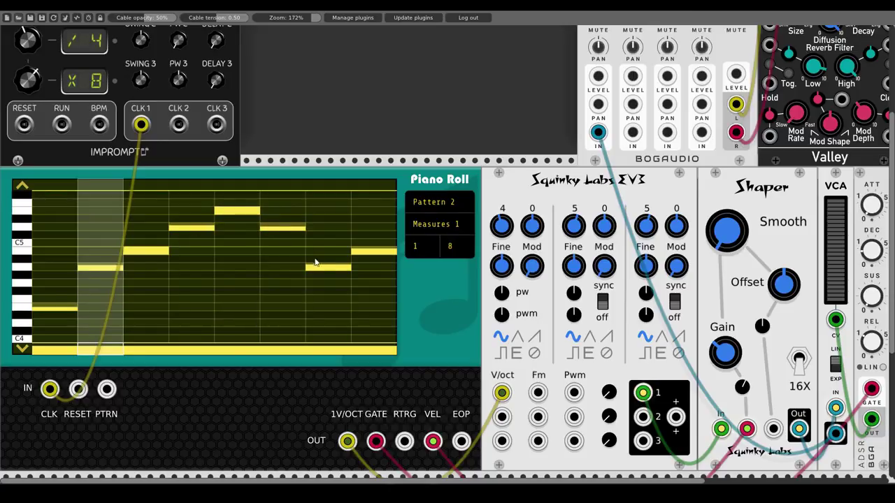
drag(319, 266, 359, 244)
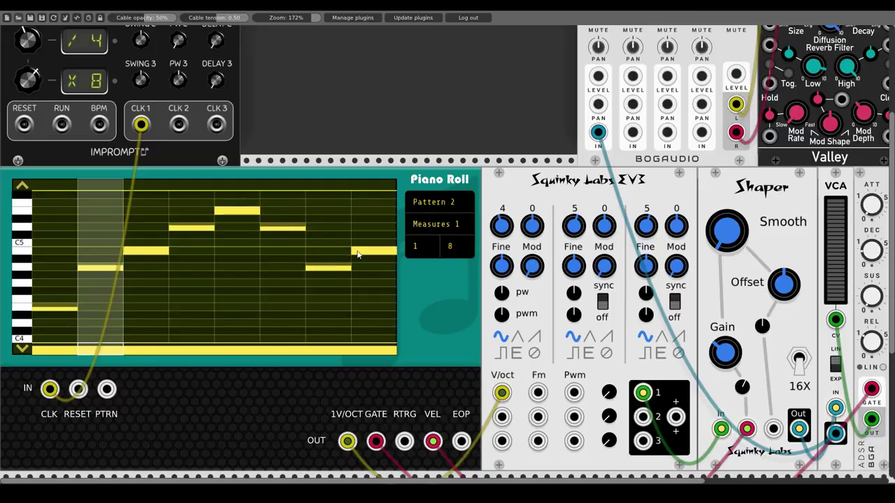
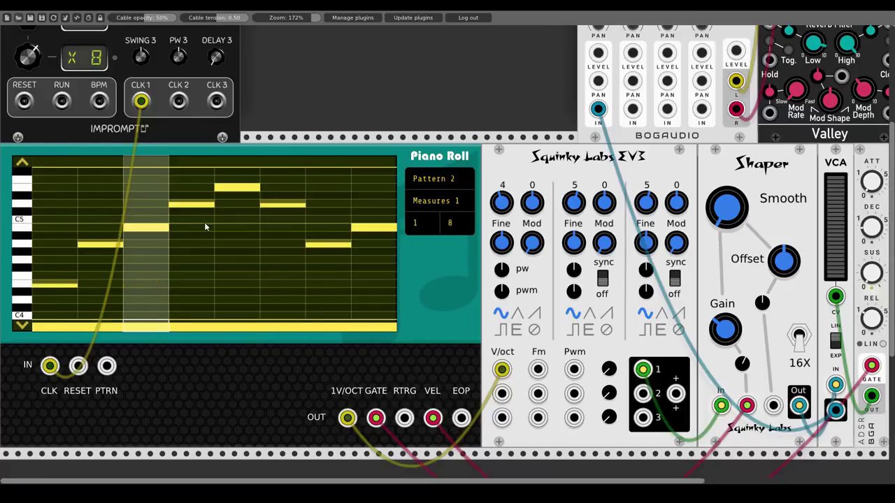
Turn on retrigger for all eight notes of pattern 2
click(140, 228)
click(189, 205)
click(235, 187)
click(287, 205)
click(325, 244)
click(370, 228)
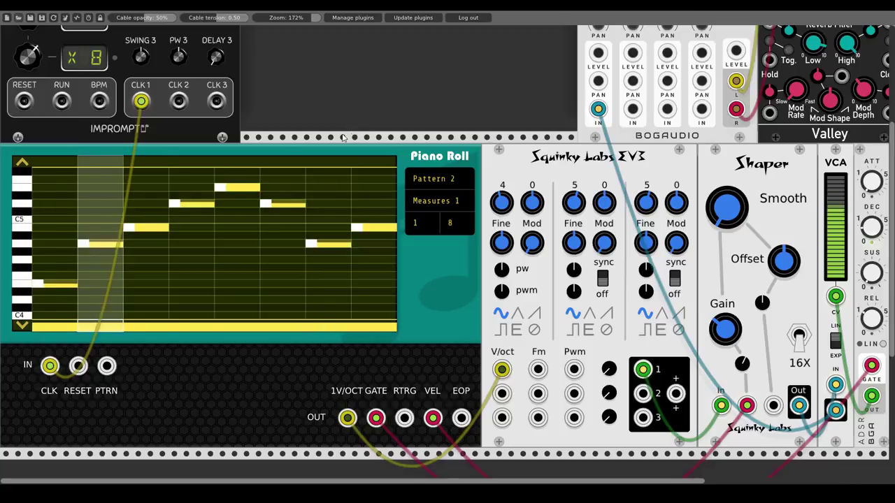
scroll(256, 168, up, 5)
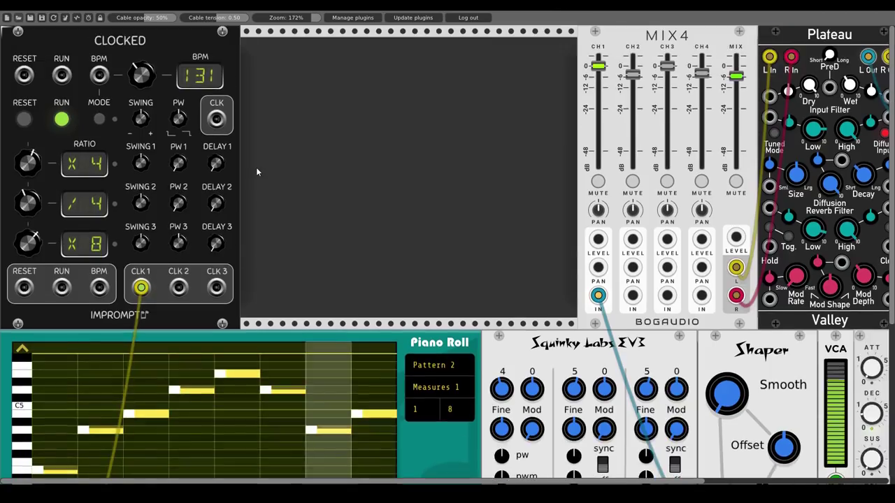
Stop the clock and add a second Piano Roll module directly below the first one
click(61, 120)
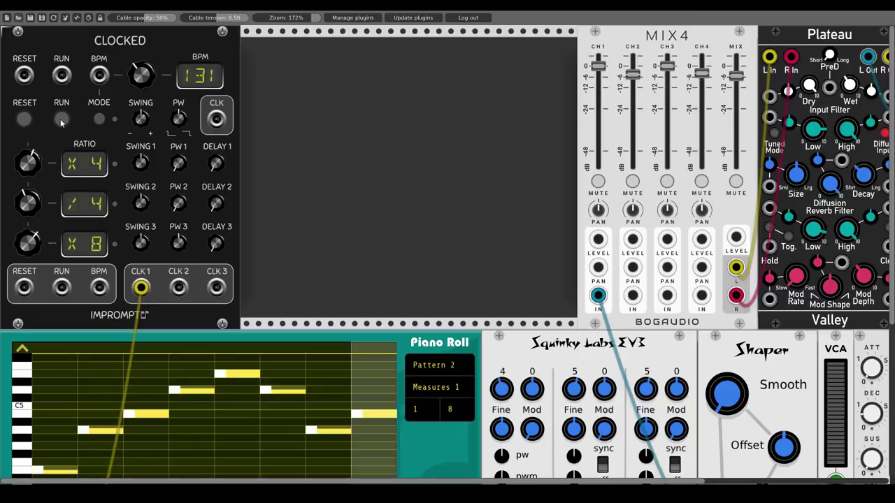
double_click(287, 18)
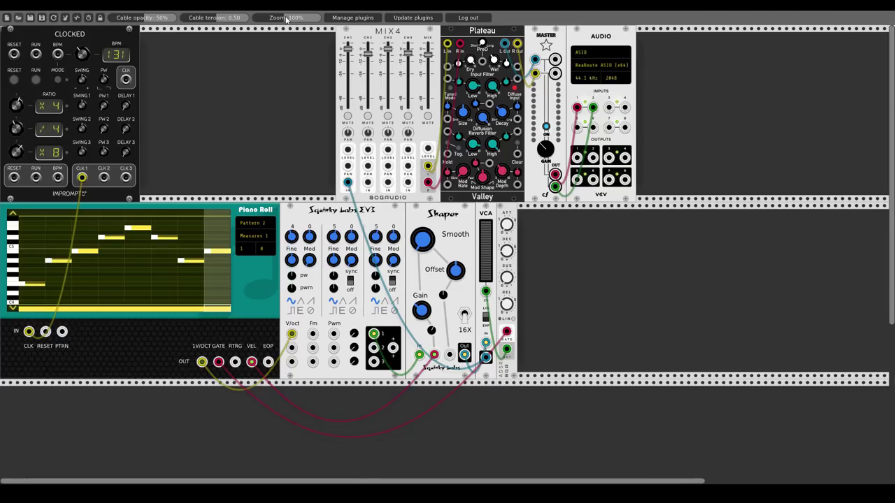
scroll(200, 324, down, 3)
right_click(200, 325)
text(piano)
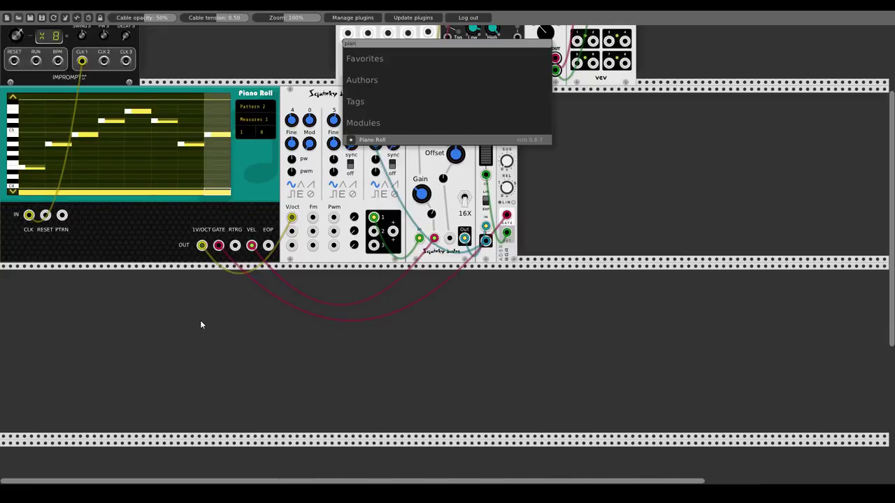
key(Return)
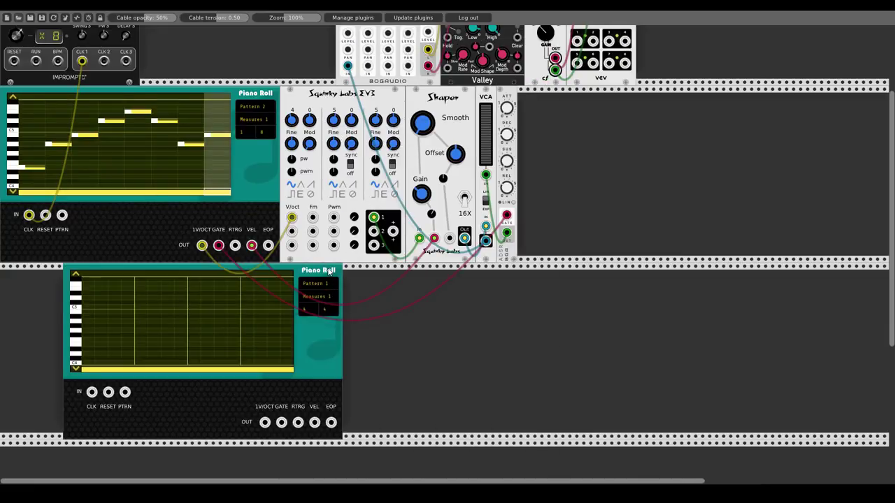
drag(329, 273, 195, 279)
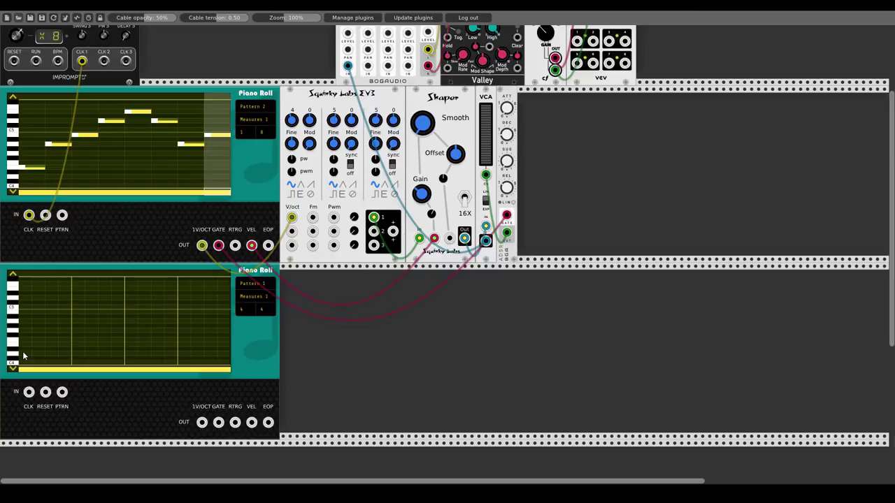
Set the second Piano Roll to 1 beat per measure with 2 divisions per beat, and place C4 and C#4 on its steps
click(245, 309)
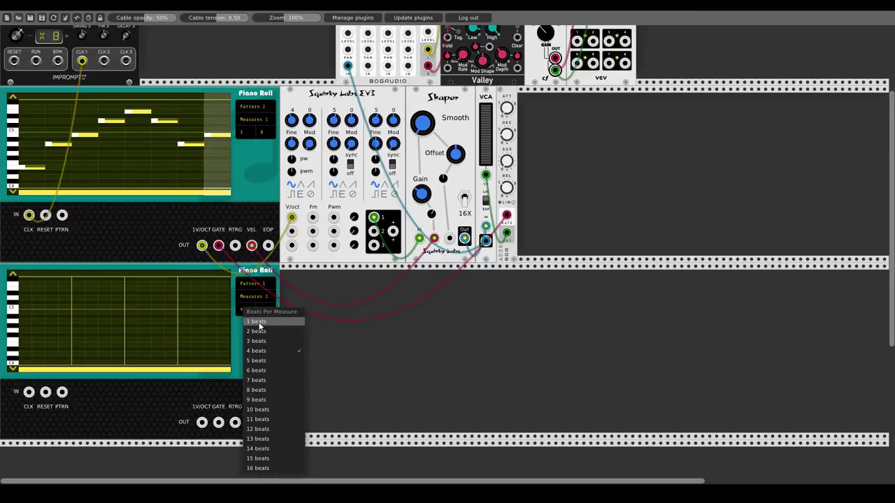
click(259, 326)
click(261, 309)
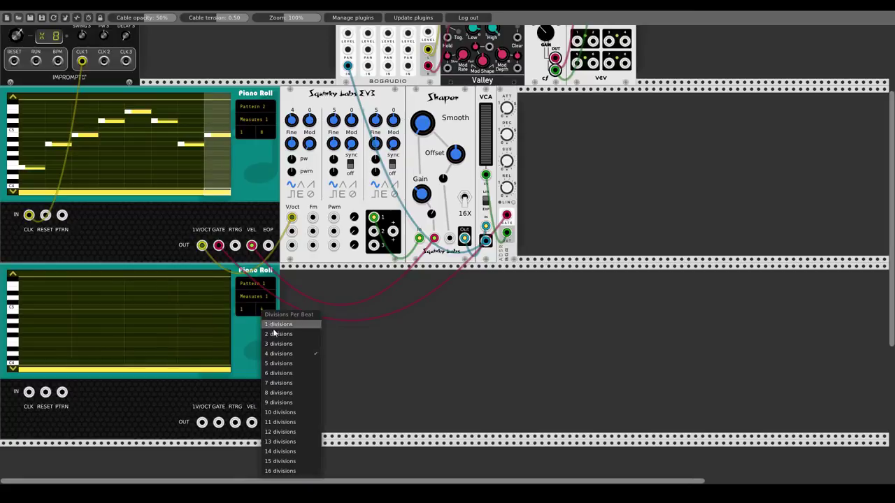
click(277, 335)
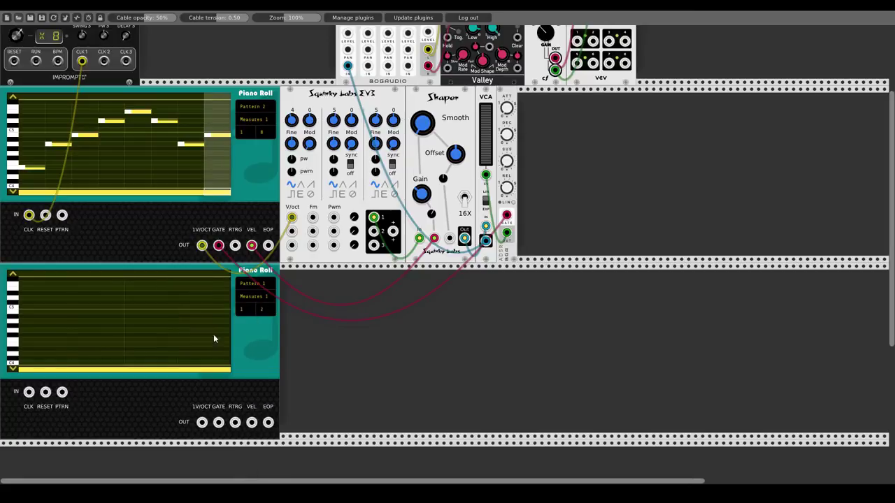
click(40, 363)
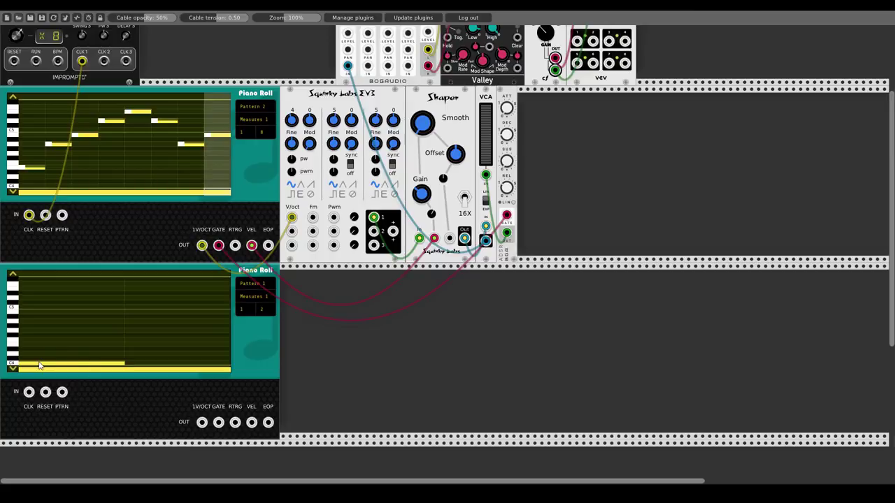
click(143, 360)
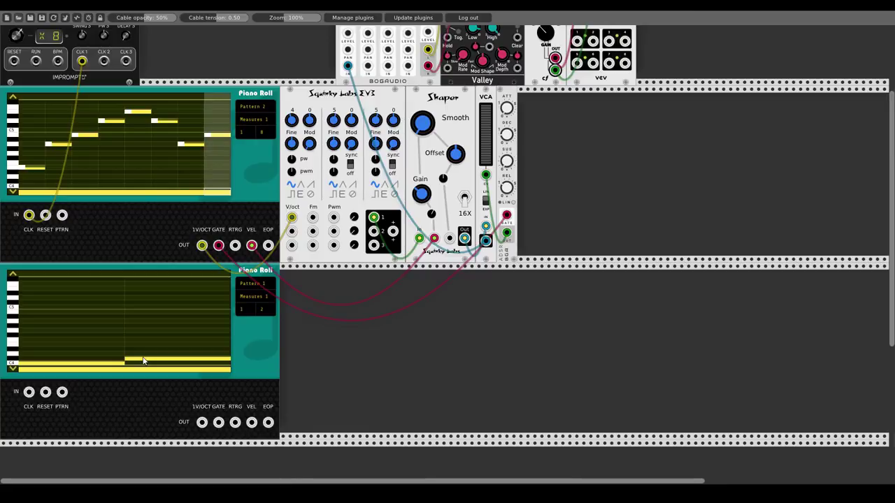
Patch the clock's RESET to both Piano Rolls' RESET, CLK 2 to the second one's CLK, and its 1V/OCT to the first one's PTRN
drag(45, 217, 14, 61)
drag(45, 391, 14, 61)
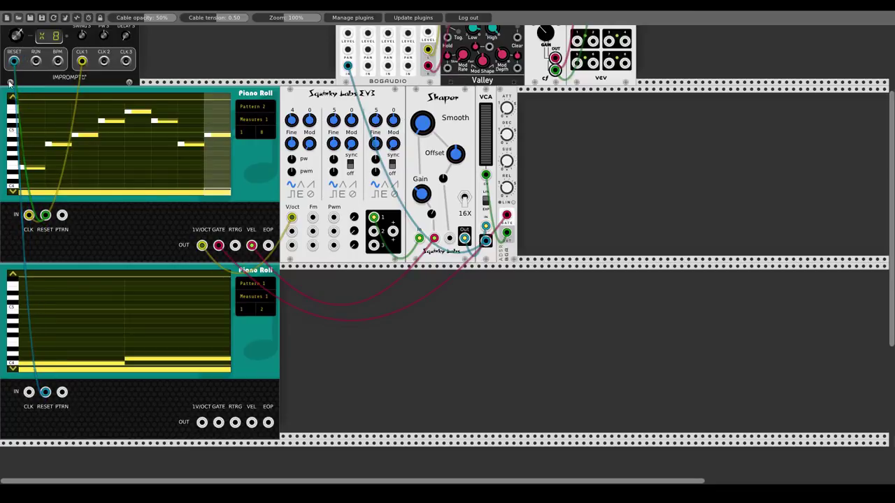
scroll(37, 162, up, 3)
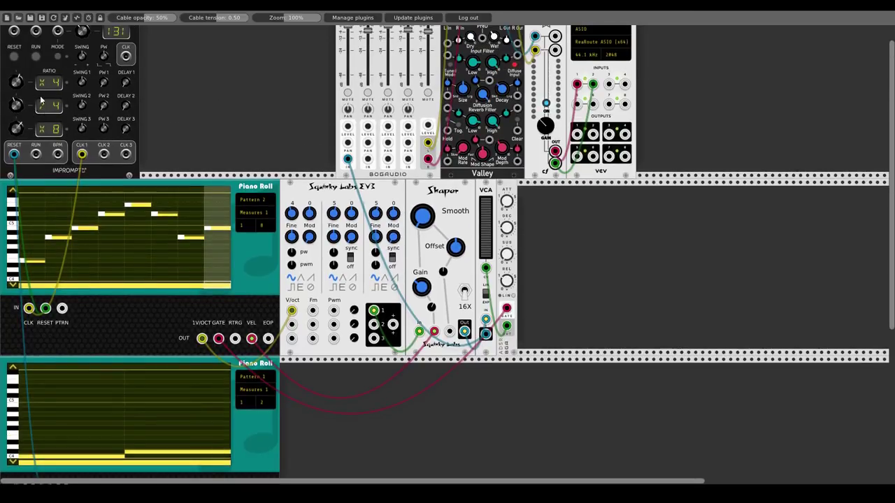
drag(104, 154, 29, 392)
scroll(43, 301, down, 3)
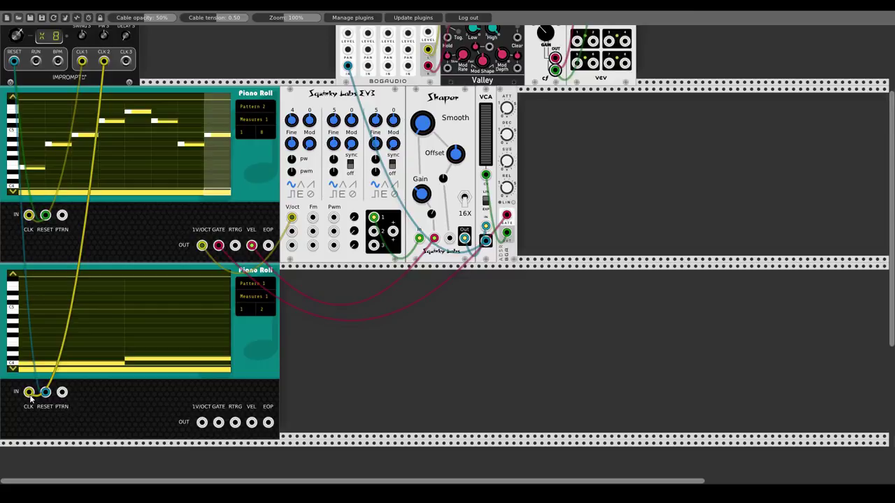
drag(201, 422, 62, 215)
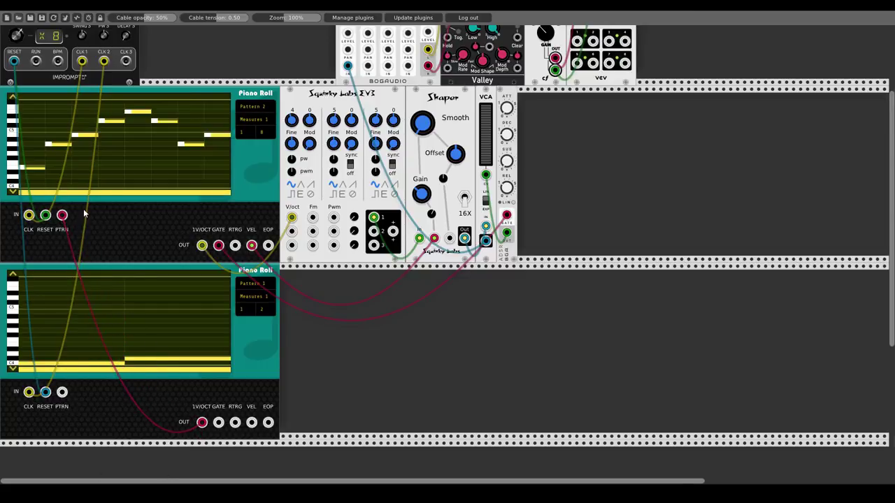
Run the clock to hear the second Piano Roll switch the first one's patterns, and stop it again
scroll(76, 196, up, 3)
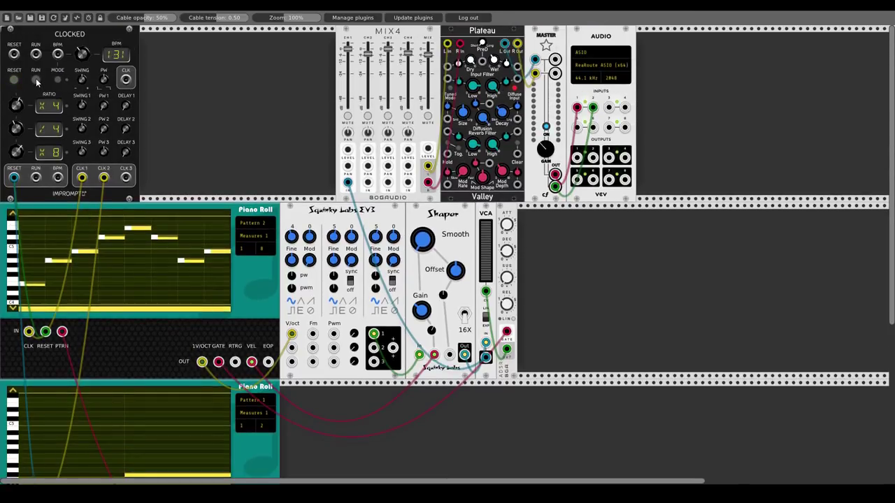
click(35, 78)
scroll(180, 115, down, 2)
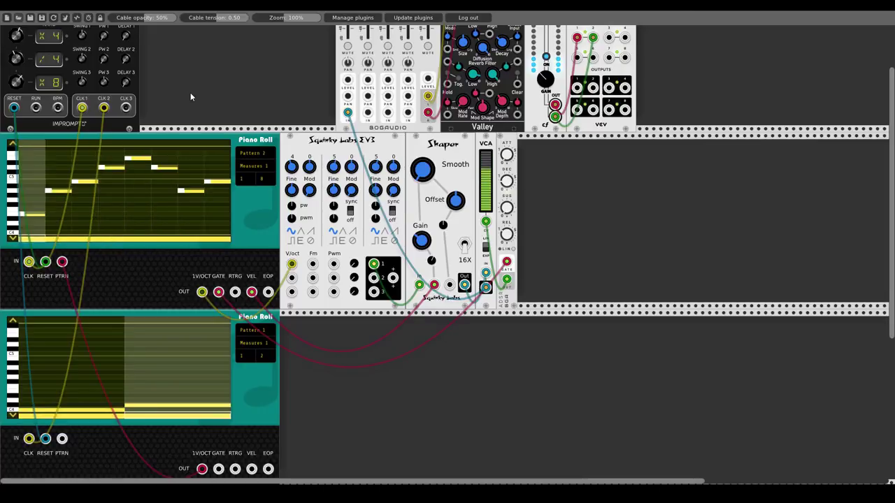
scroll(191, 92, up, 3)
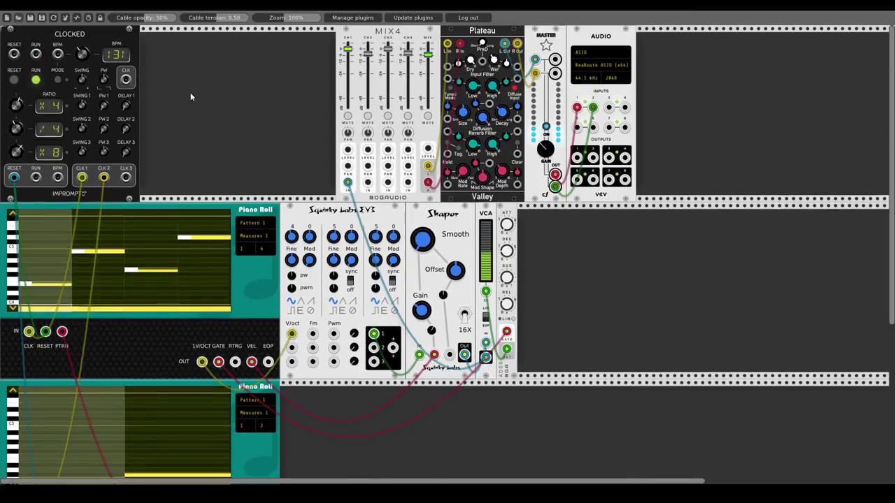
click(37, 80)
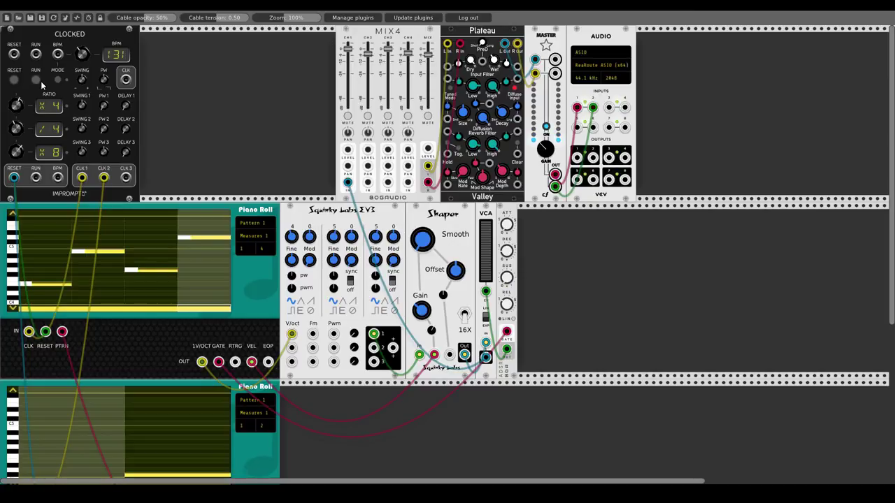
Disconnect the first Piano Roll's PTRN input and switch that module to pattern 3 with 2 beats per measure
scroll(141, 223, down, 3)
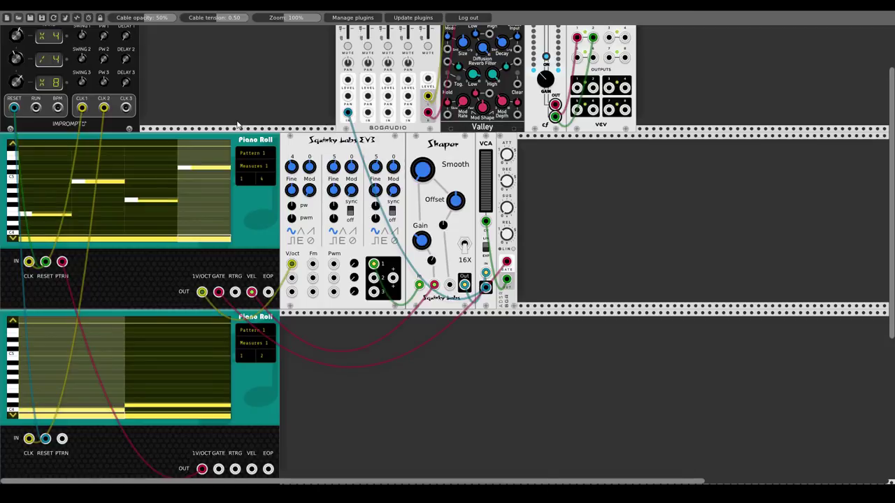
right_click(61, 263)
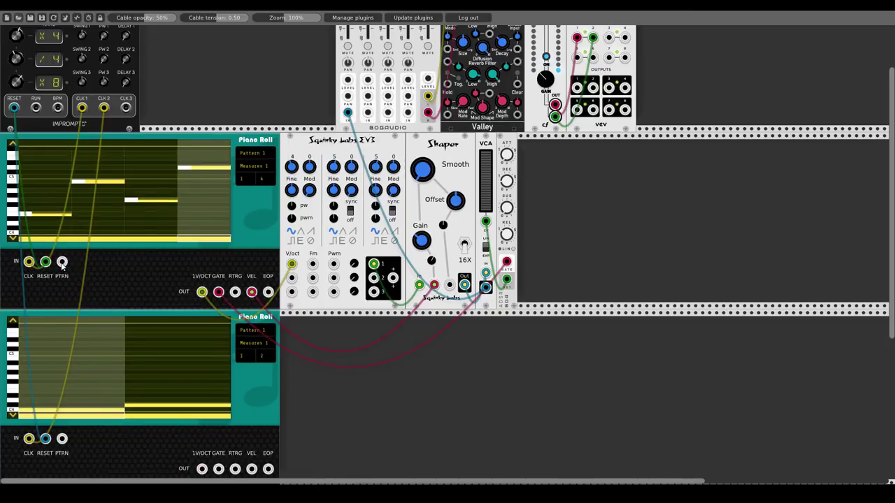
click(260, 153)
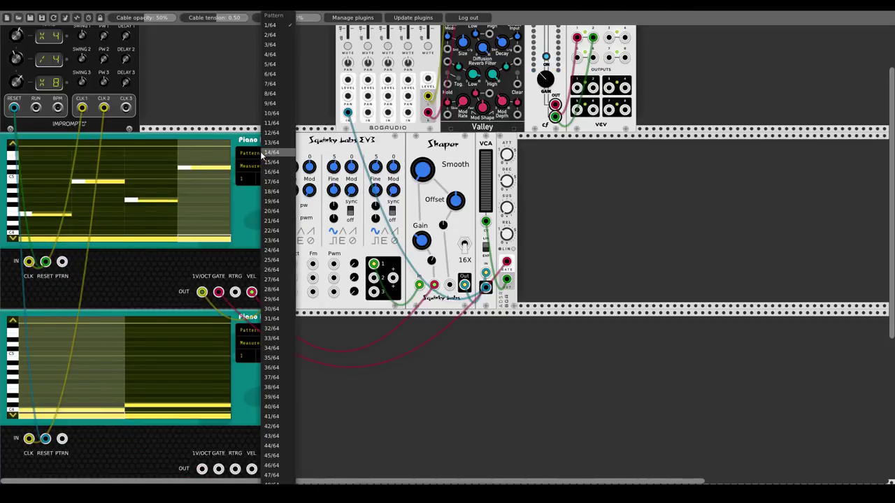
click(275, 45)
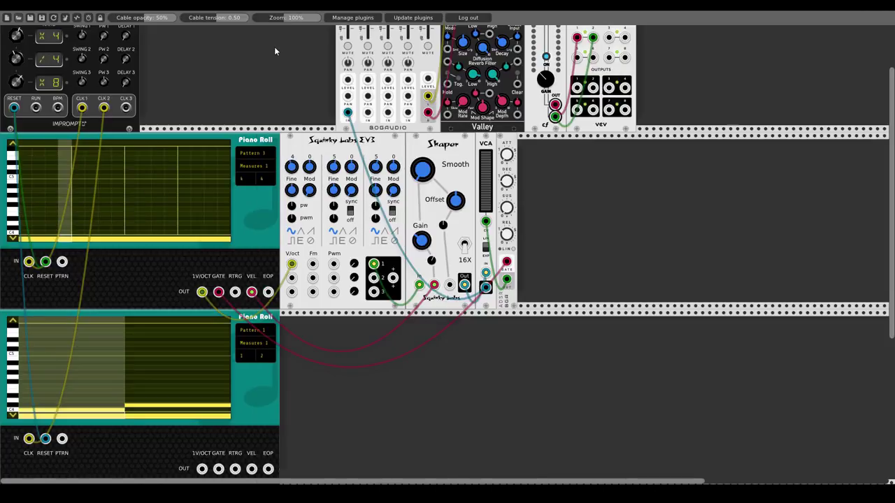
click(242, 178)
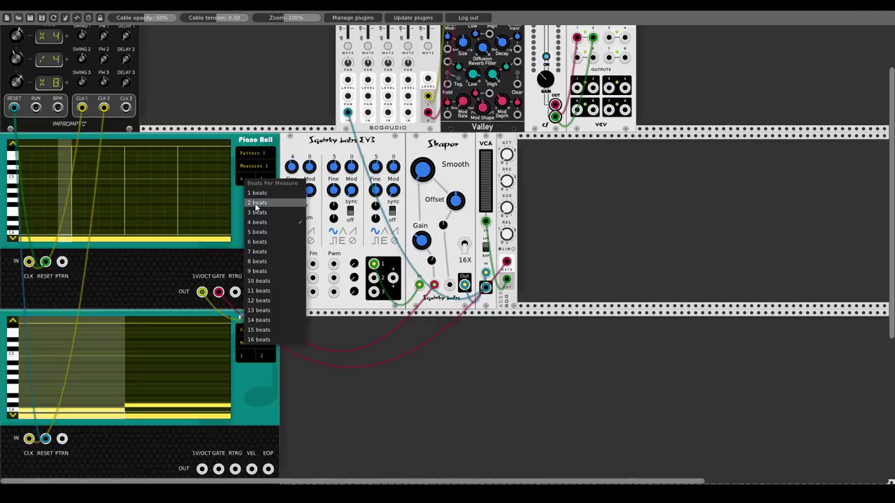
click(256, 203)
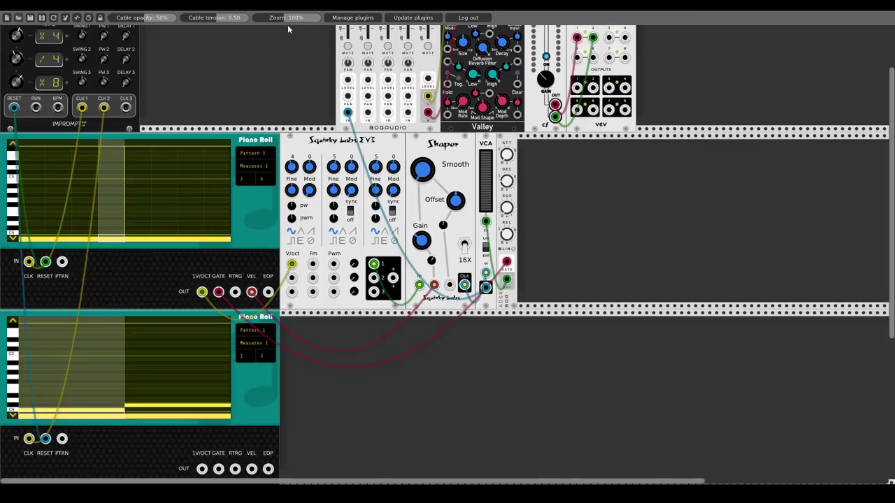
Place the notes A4, D5, C5, G4, A4, F#4, G4 and D4 on the eight steps of pattern 3
drag(282, 19, 273, 84)
scroll(261, 140, down, 2)
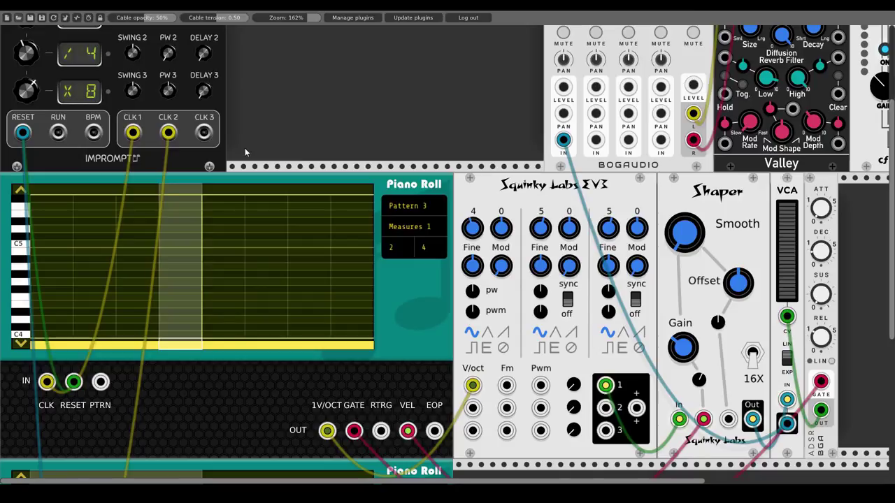
click(50, 268)
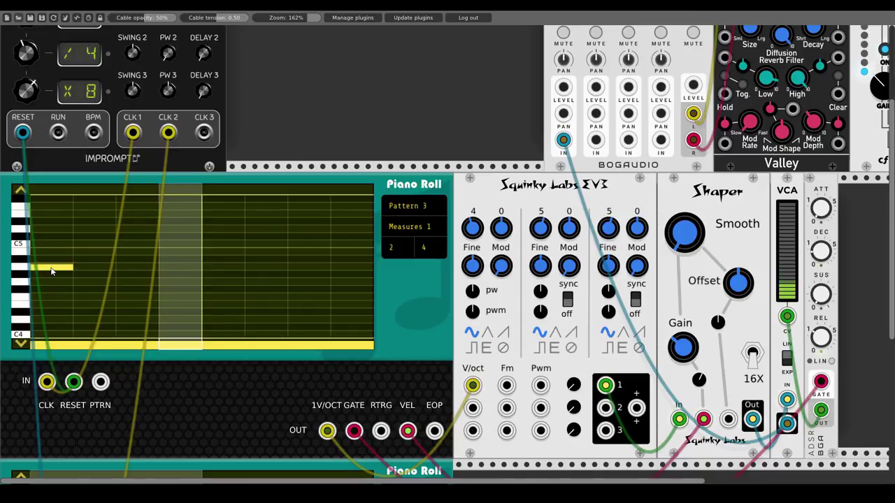
click(95, 228)
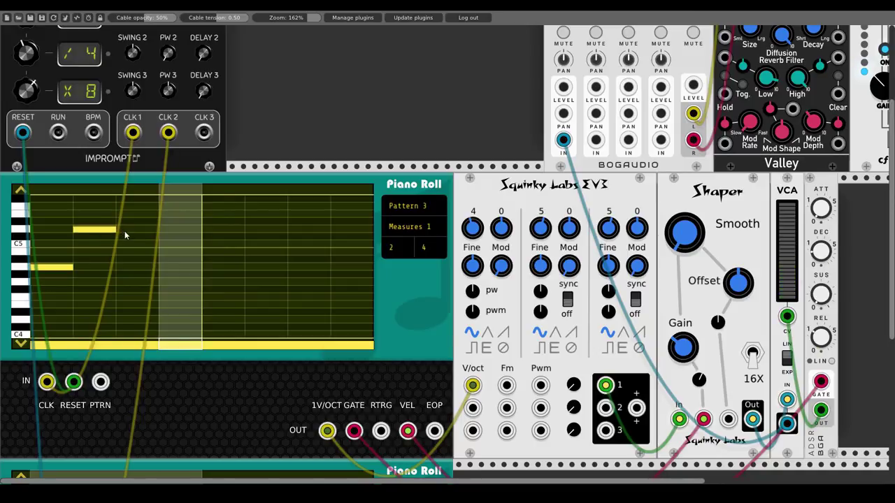
click(128, 244)
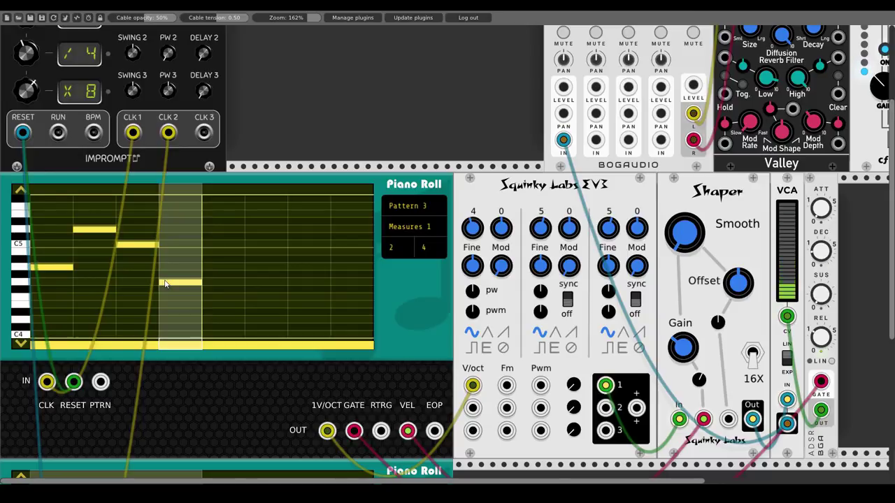
click(165, 283)
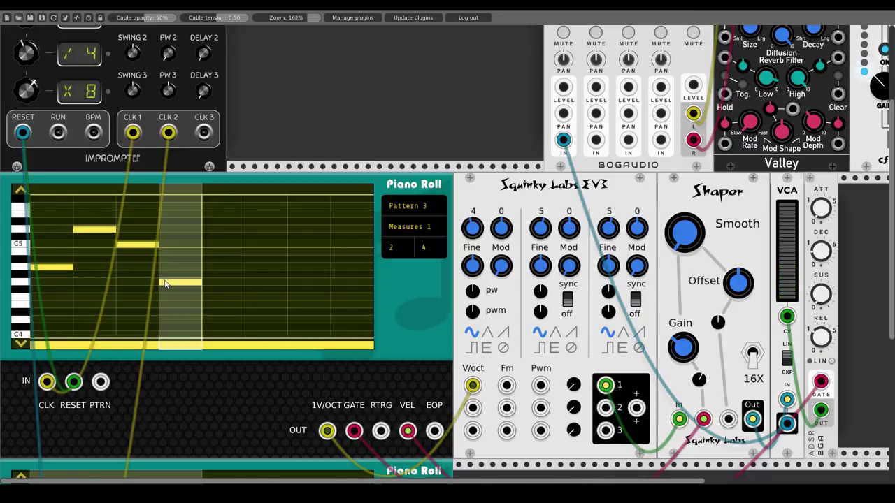
click(215, 267)
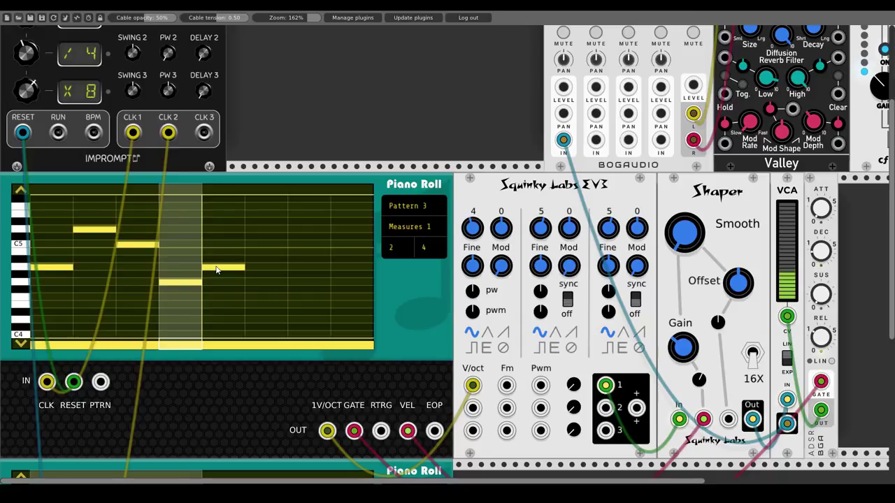
click(254, 291)
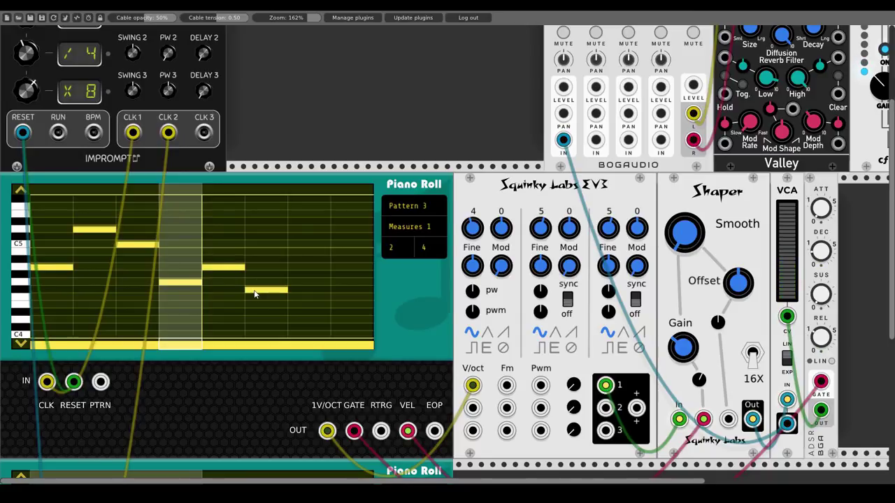
click(294, 282)
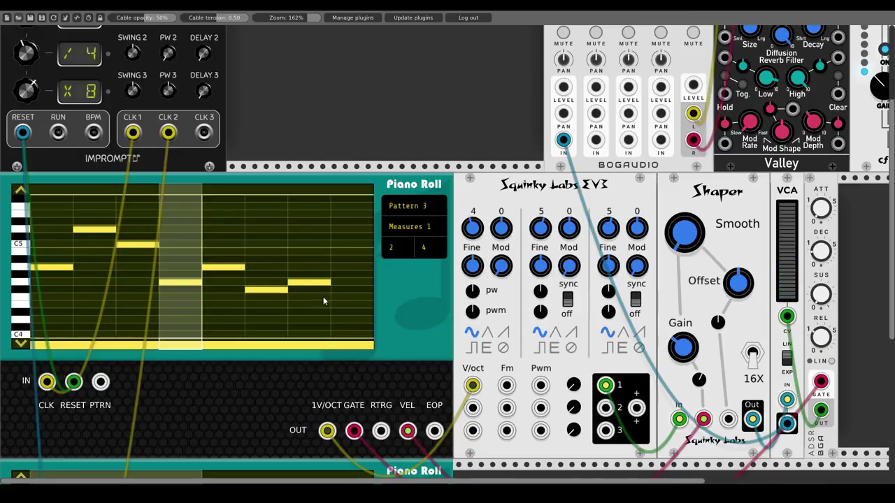
click(337, 320)
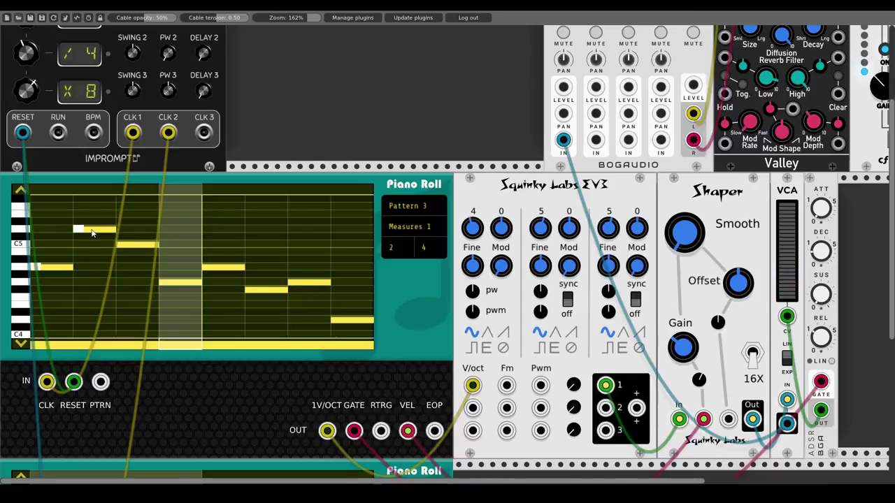
Turn on retrigger for all eight notes of pattern 3
click(142, 246)
click(207, 267)
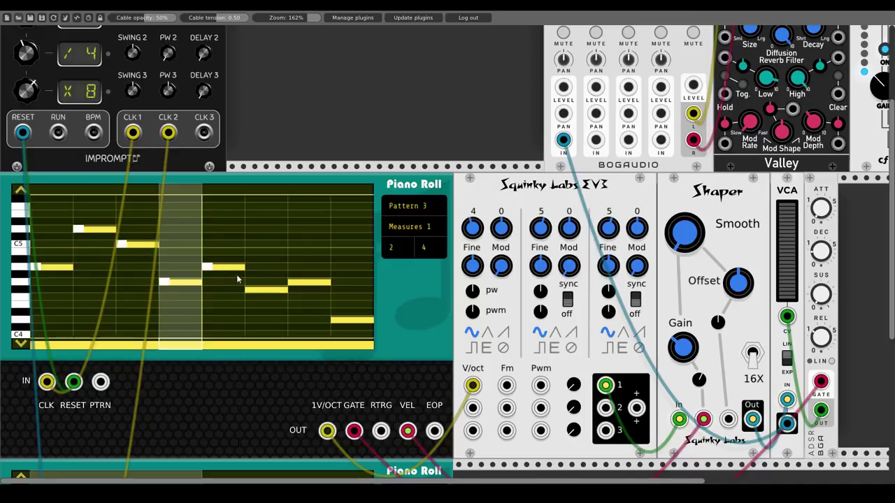
click(249, 289)
click(292, 283)
click(340, 321)
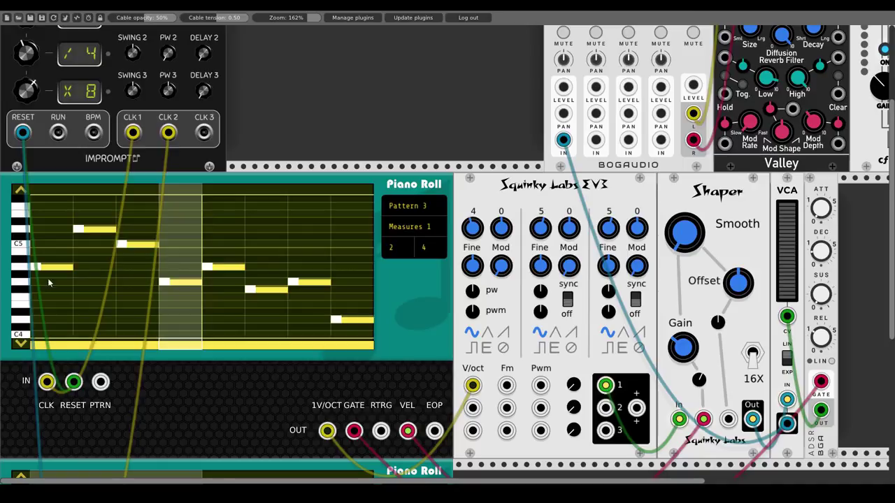
Vary the velocities of the notes in pattern 3 of the first Piano Roll
drag(67, 269, 69, 259)
drag(104, 234, 105, 224)
drag(190, 285, 190, 299)
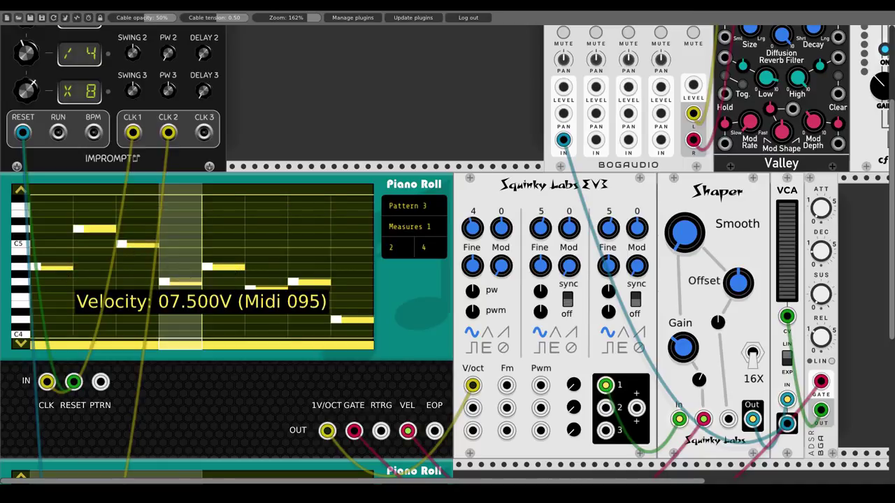
drag(265, 289, 303, 278)
drag(353, 326, 353, 322)
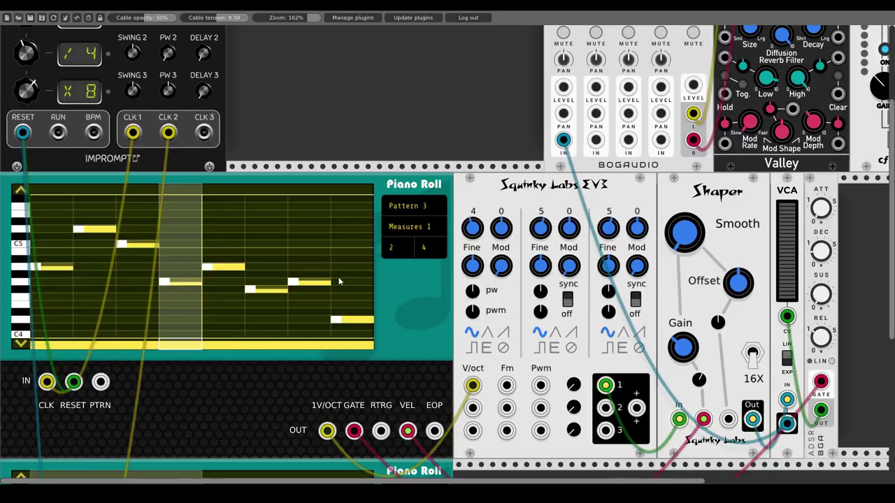
Set the second Piano Roll to 4 beats per measure and fill steps 3 to 8 with C4, C#4, C4, C#4, D4 and D4
scroll(338, 277, down, 5)
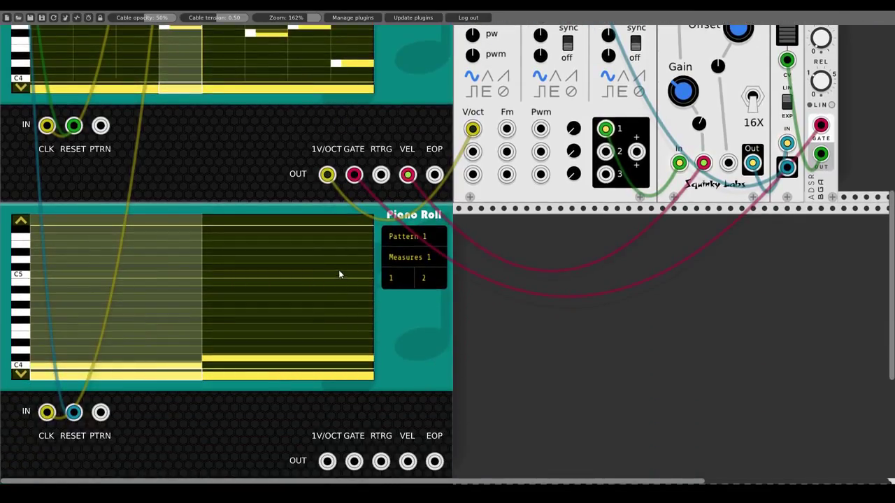
click(390, 279)
click(405, 323)
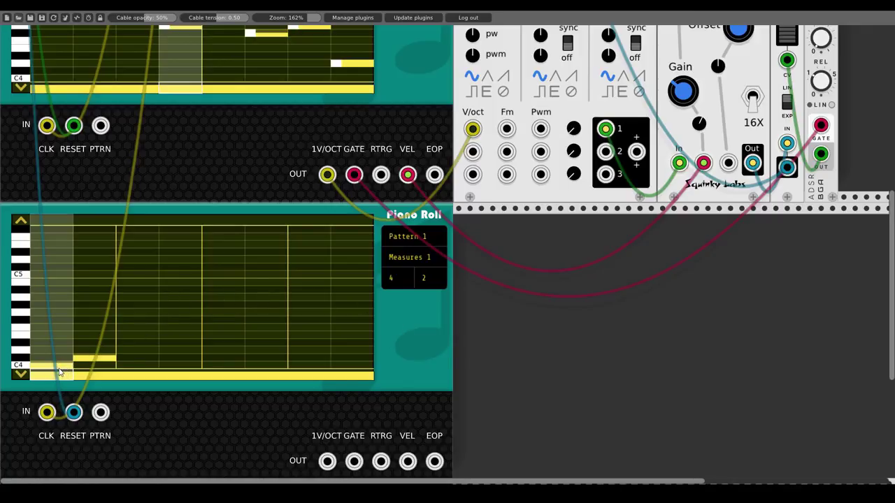
click(130, 365)
click(175, 358)
click(218, 365)
click(255, 360)
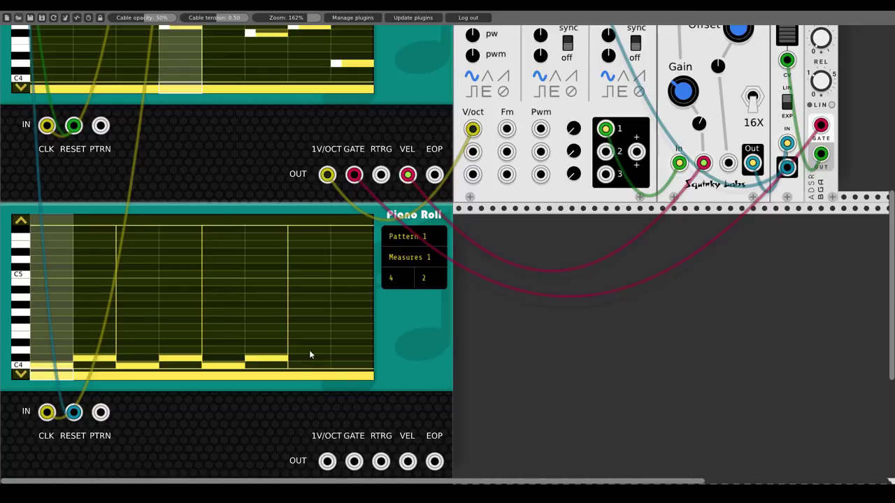
click(338, 349)
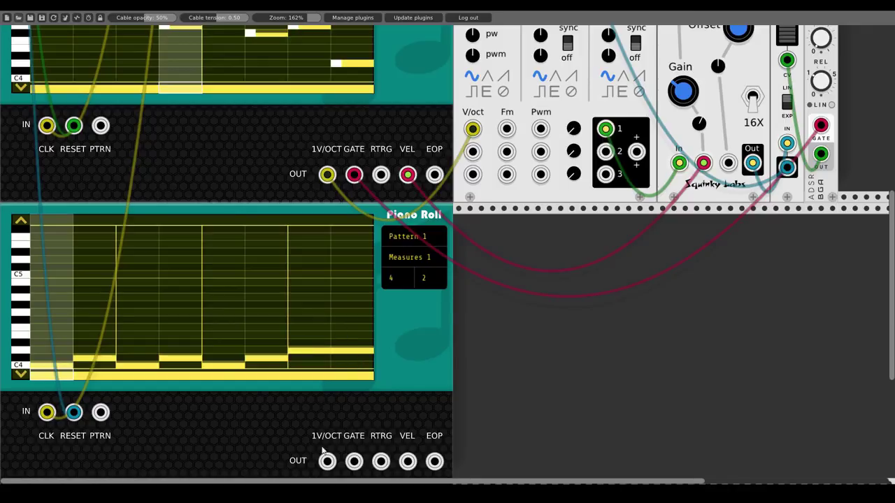
Patch the second Piano Roll's 1V/OCT output into the first one's PTRN input, and run the clock to hear the sequence before stopping it
drag(327, 461, 100, 125)
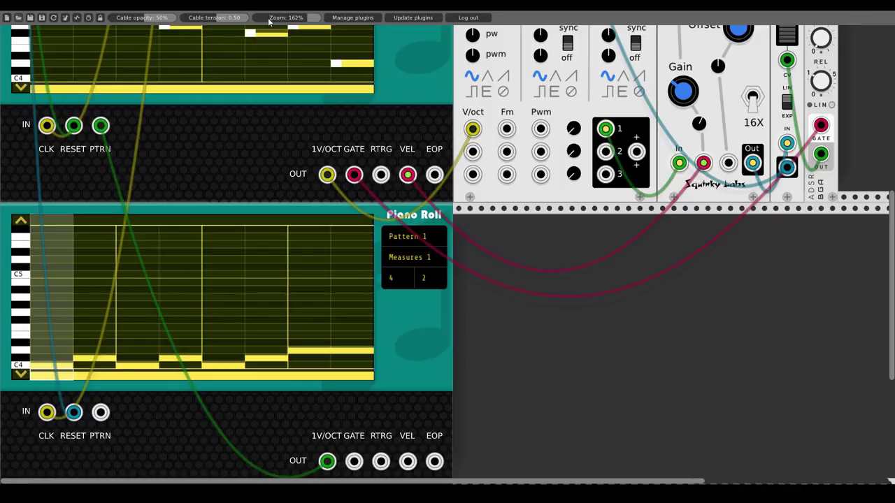
double_click(267, 26)
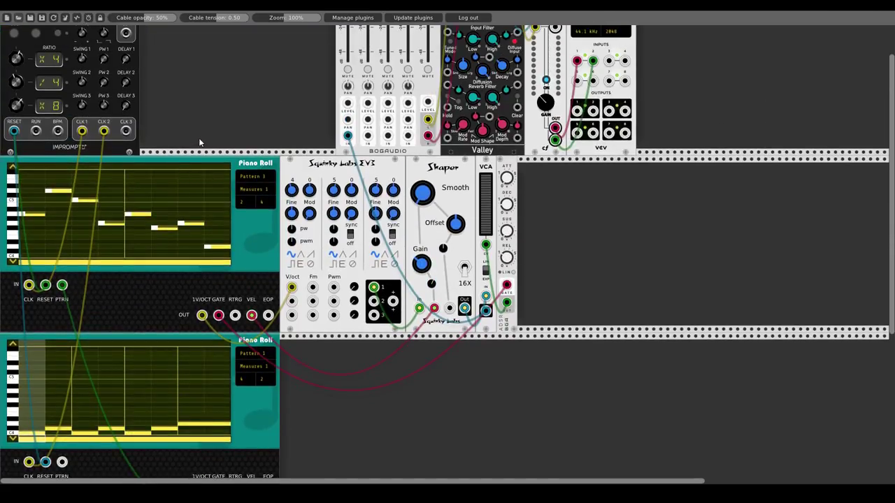
scroll(84, 84, up, 1)
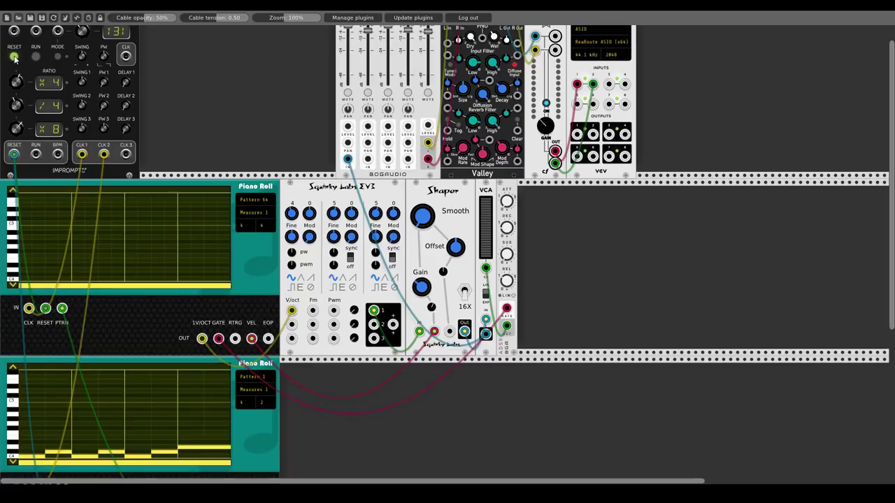
click(35, 57)
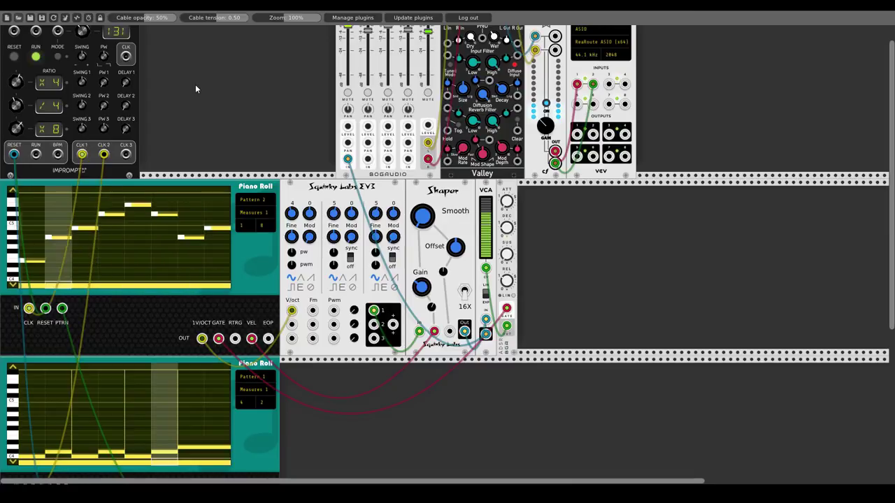
click(33, 56)
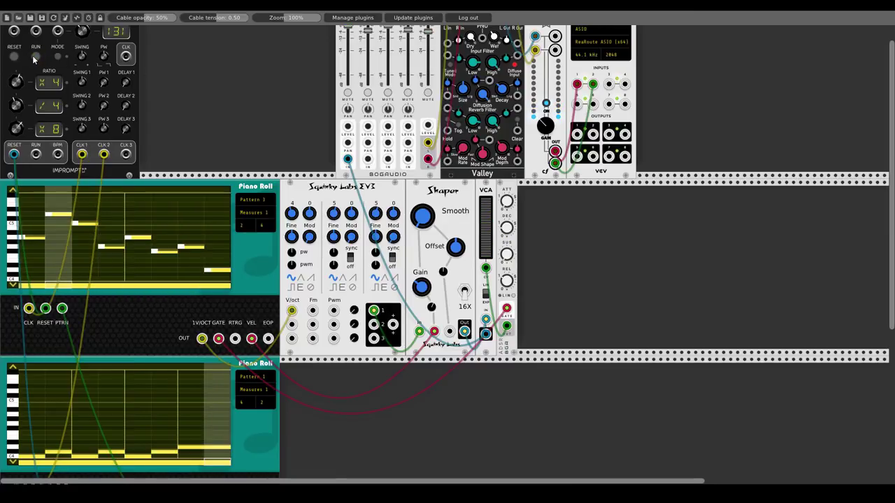
Add a third Piano Roll module beside the second one
scroll(328, 217, down, 4)
right_click(385, 340)
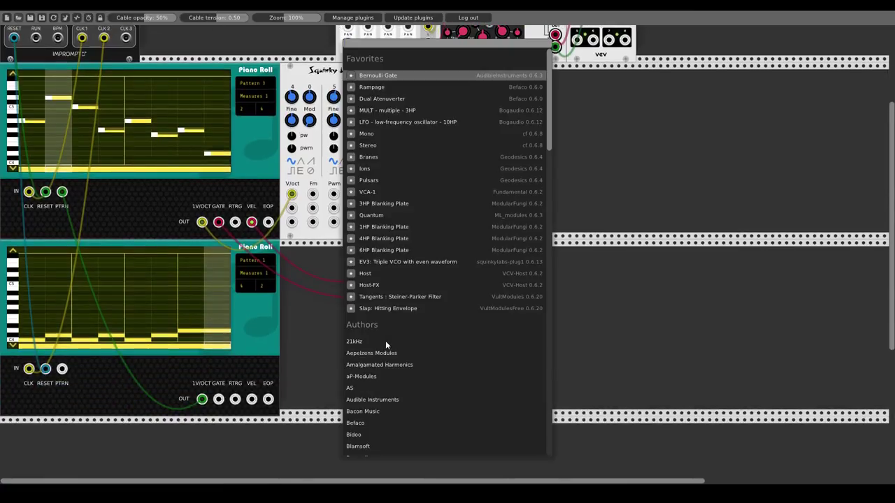
text(pianoi)
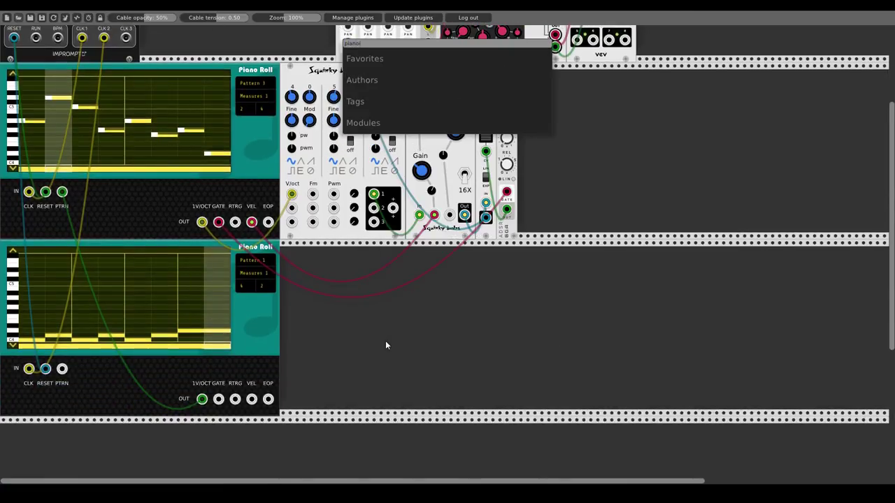
key(BackSpace)
key(Return)
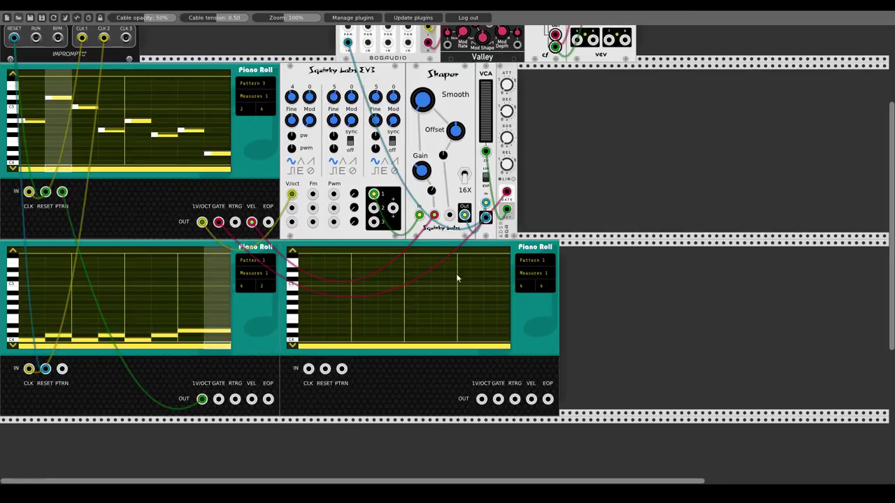
Set the third Piano Roll to 8 beats per measure with 1 division per beat
click(520, 286)
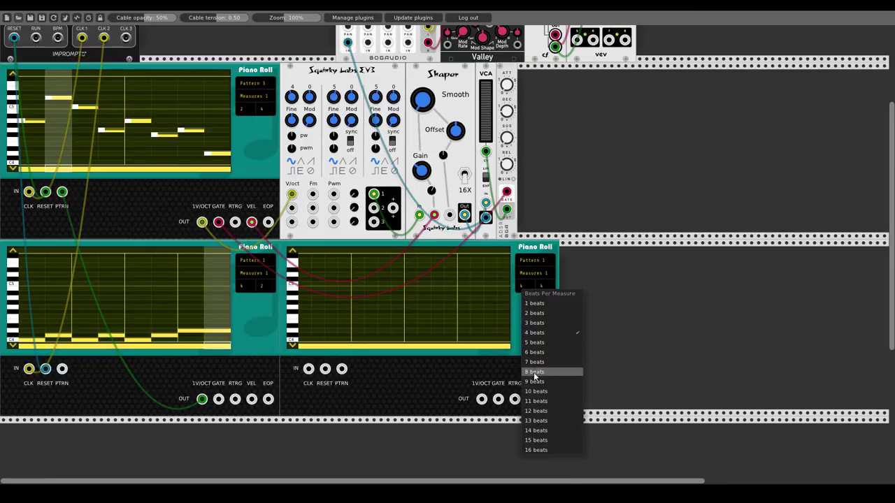
click(534, 372)
click(542, 288)
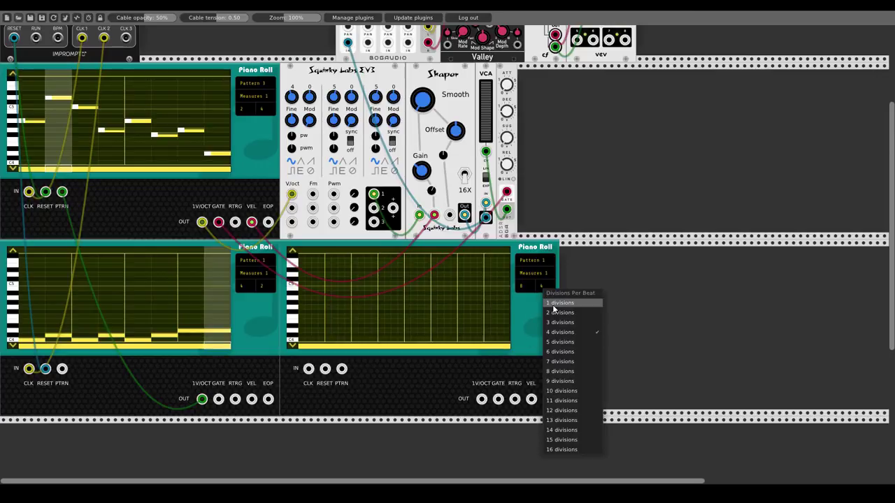
click(551, 303)
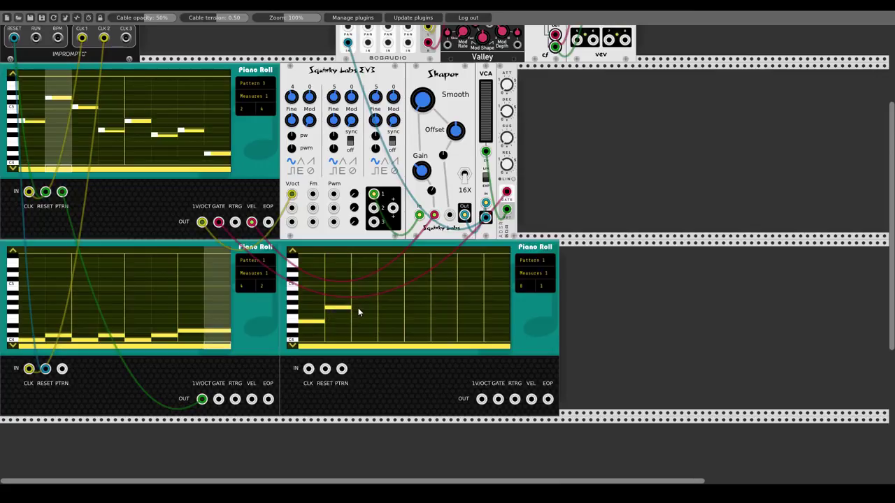
Place E4 on step 1, G4 on 2–3, B4 on 4–5 and D5 on 6–8 of the third Piano Roll, retriggering each note's start
drag(358, 308, 383, 297)
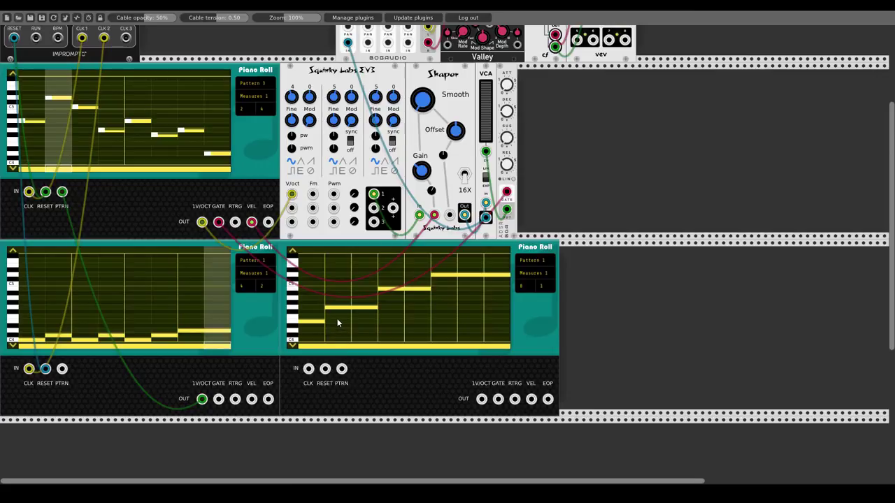
click(302, 320)
click(329, 308)
click(381, 288)
click(434, 275)
Feed the third Piano Roll's CLK from the second one's GATE with all its notes retriggered, and its RESET from the Clocked RESET output
drag(308, 368, 218, 400)
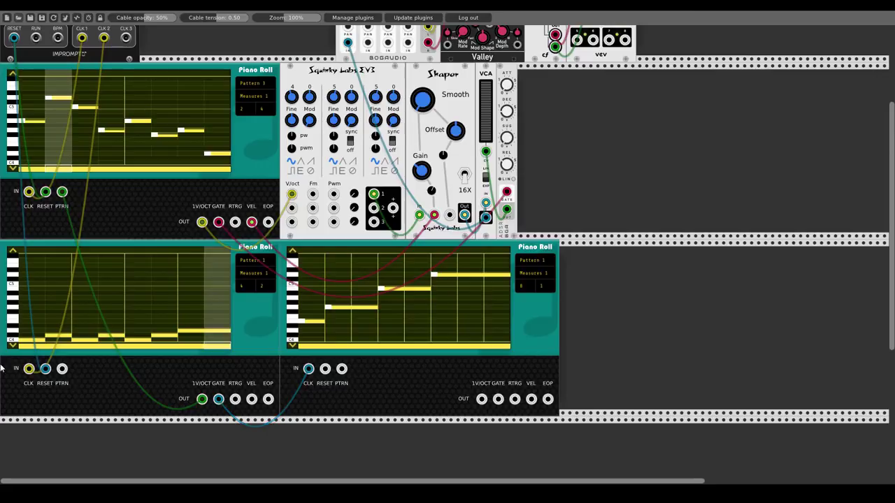
drag(52, 340, 210, 336)
drag(325, 368, 14, 37)
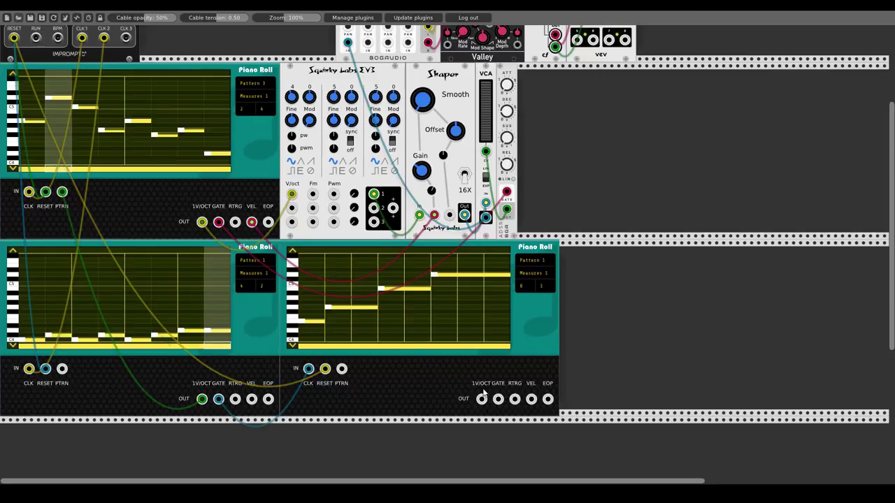
Patch the third Piano Roll's 1V/OCT output to the EV3's second V/oct input, and set that oscillator to octave 2 with a square wave
drag(481, 400, 296, 215)
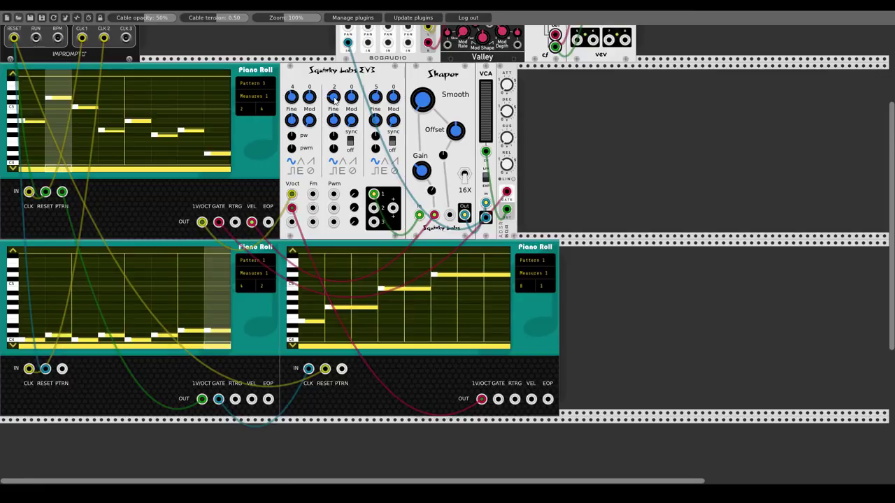
click(335, 172)
Add a VultModules Tangents Steiner-Parker filter directly beside the existing ADSR
right_click(597, 150)
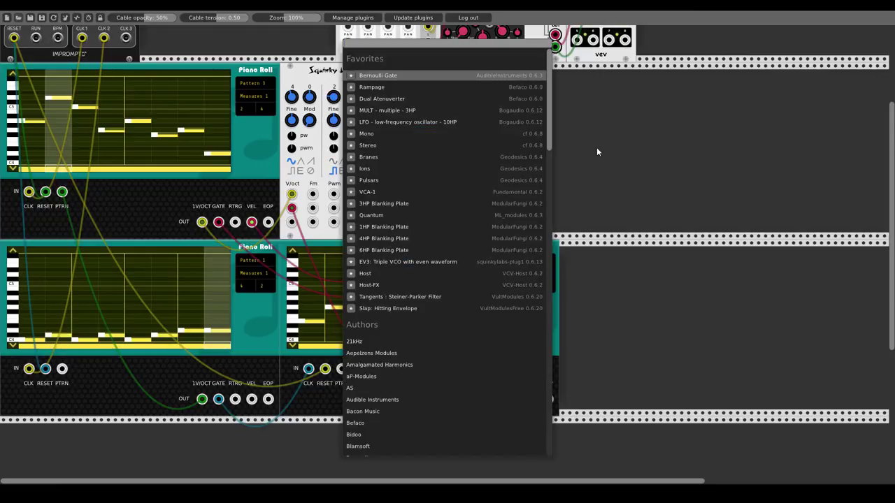
text(tange)
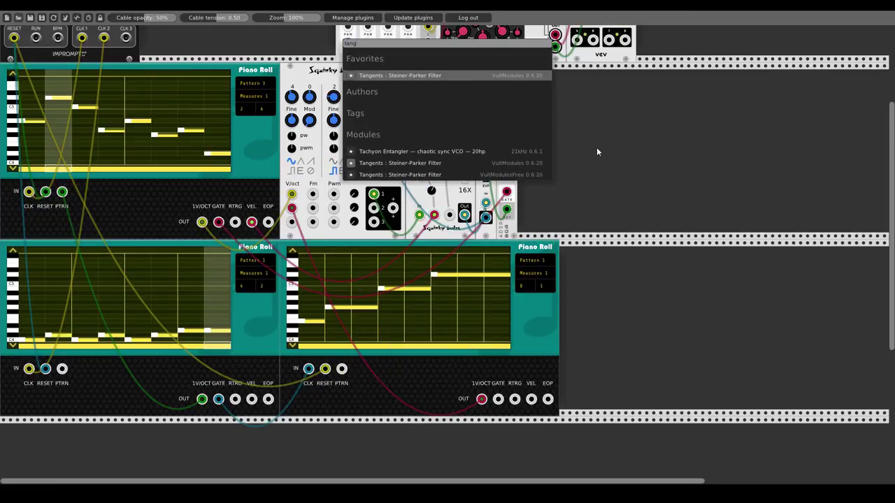
click(428, 164)
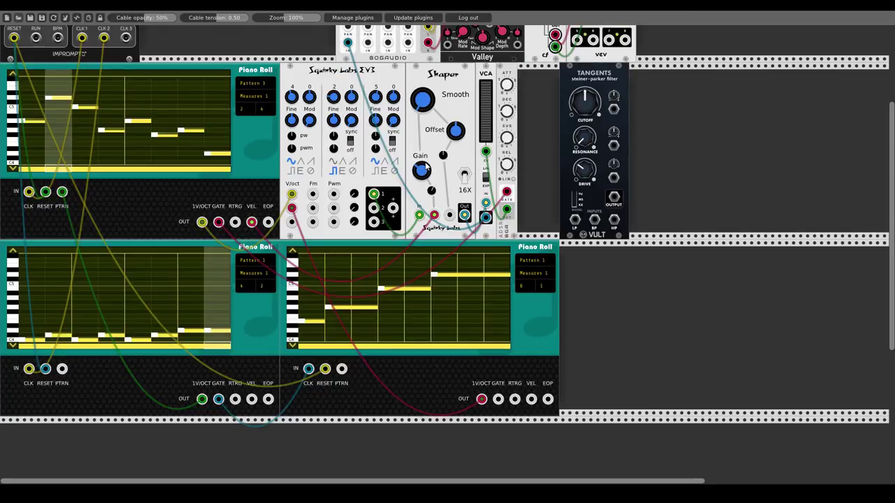
drag(626, 80, 584, 80)
Add a VCA-1 and a Bogaudio ADSR utility envelope side by side after the Tangents filter
right_click(622, 114)
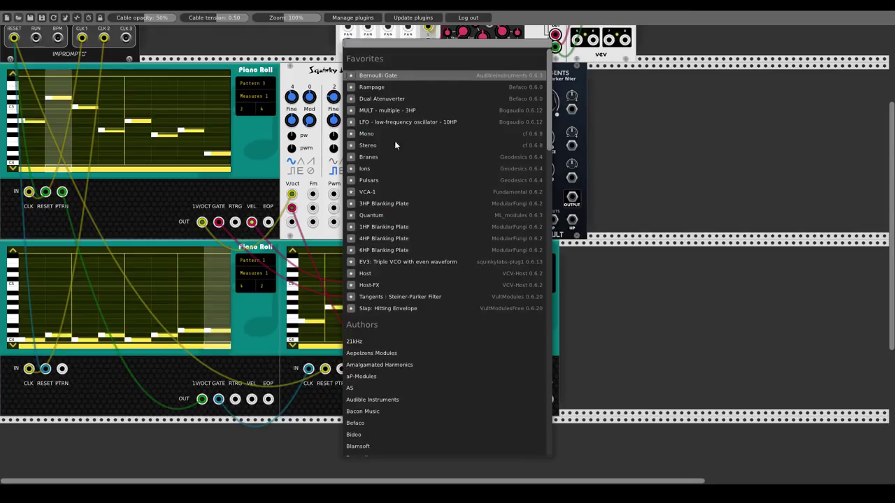
click(381, 190)
drag(615, 105, 595, 105)
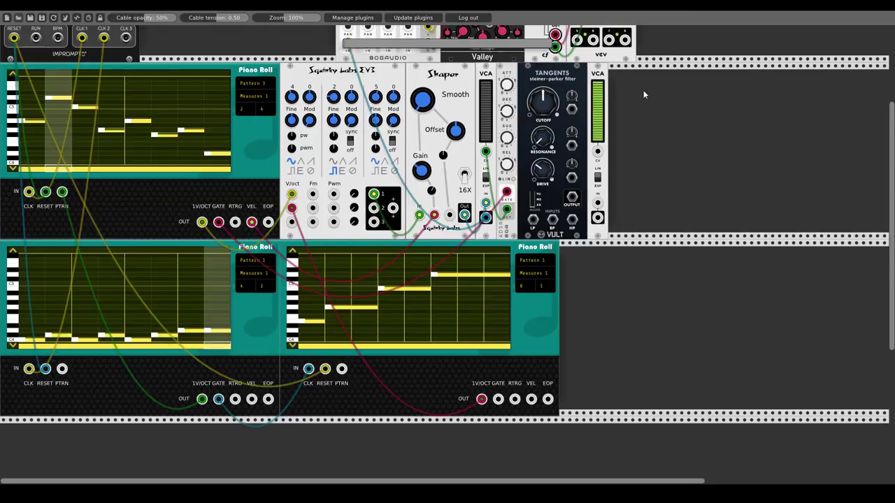
right_click(643, 90)
text(adsr)
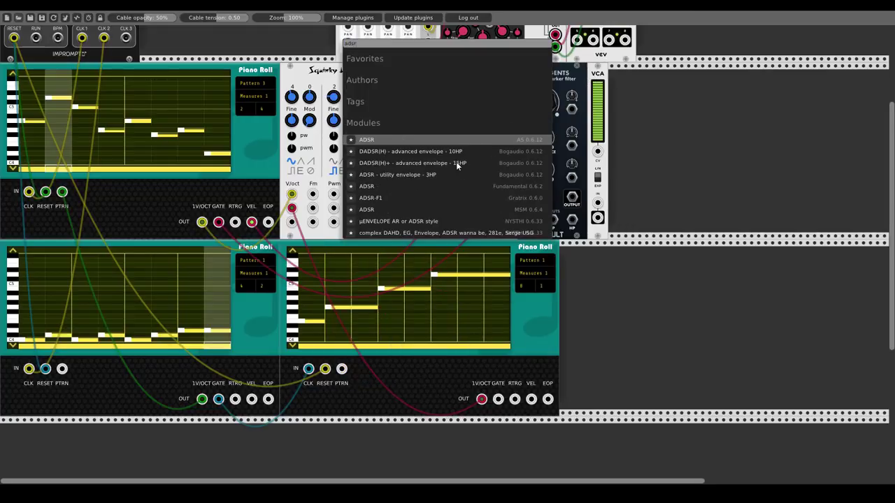
click(426, 174)
drag(643, 78, 617, 78)
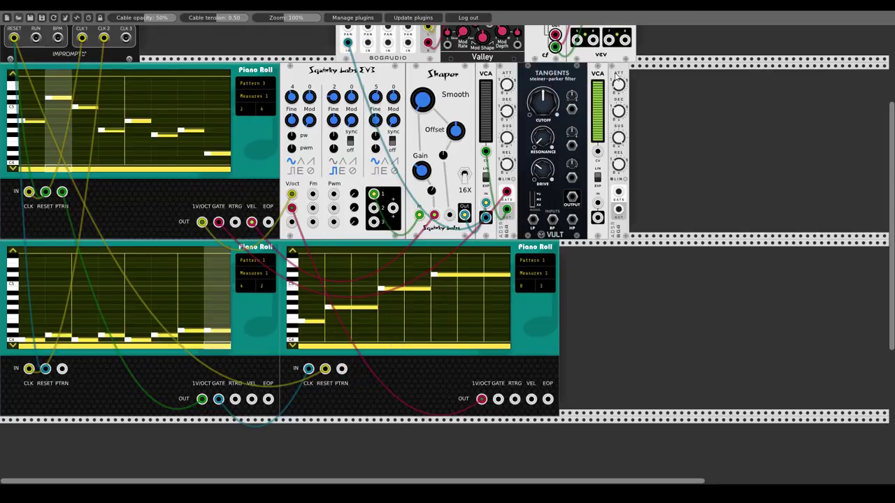
Route the EV3's output 2 through the Tangents LP input and the new VCA into channel 2 of the MIX4 mixer
drag(373, 209, 533, 220)
drag(573, 199, 368, 183)
scroll(600, 220, up, 4)
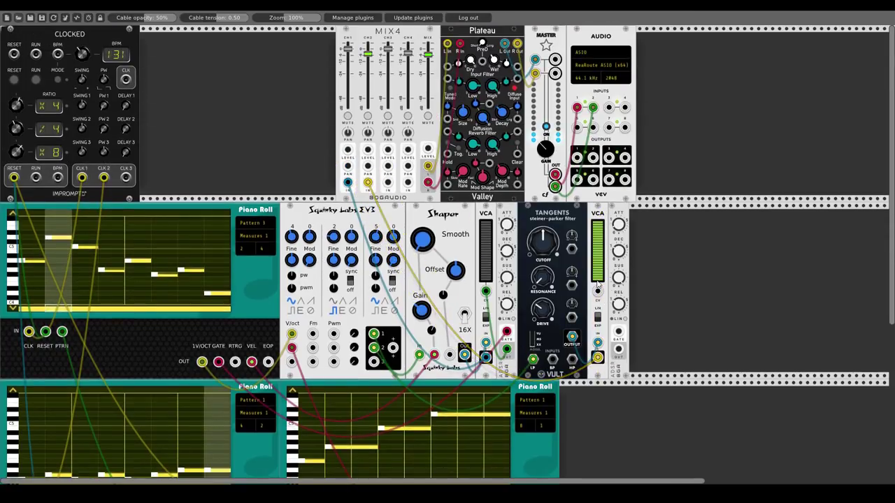
Patch the new ADSR's output to the new VCA's CV input, and drive its GATE from the third Piano Roll's GATE output
drag(619, 355, 598, 292)
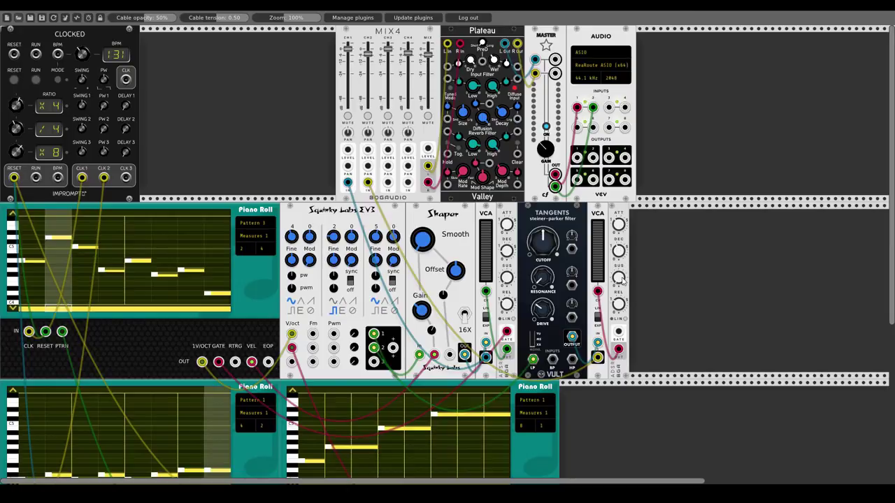
scroll(467, 413, down, 3)
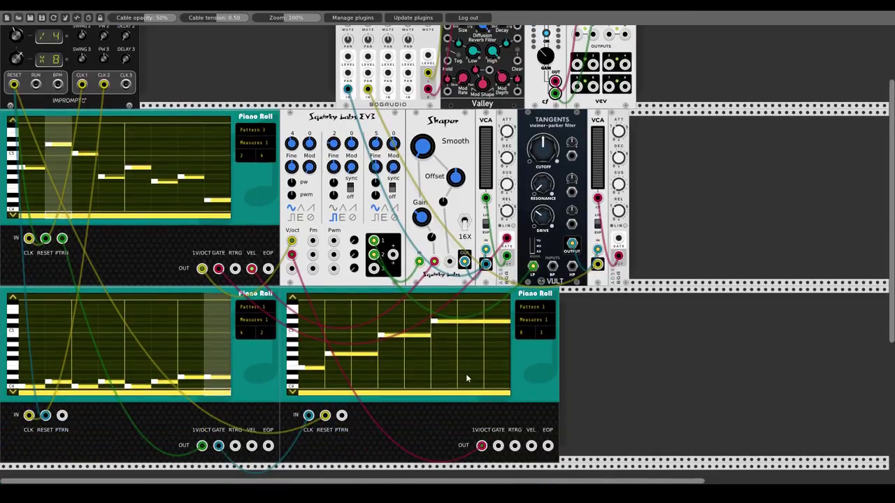
drag(498, 446, 619, 240)
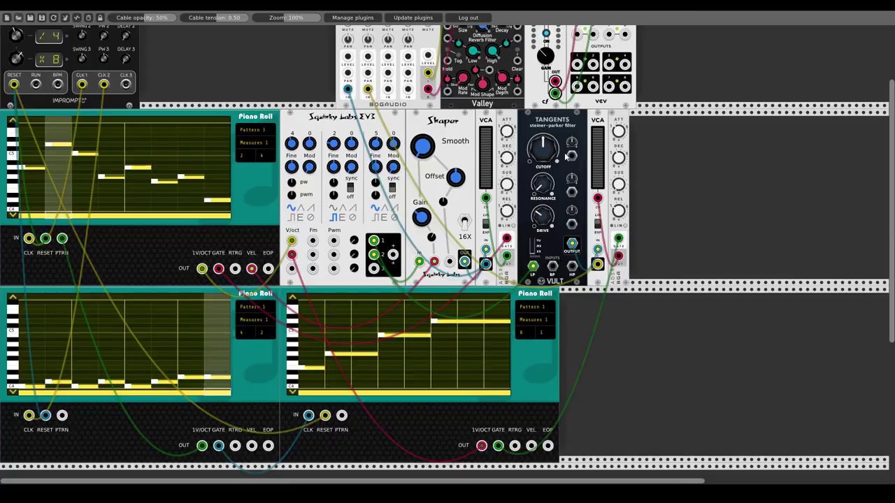
Add a FrozenWasteland BPM LFO module in the free space beyond the new ADSR
right_click(679, 163)
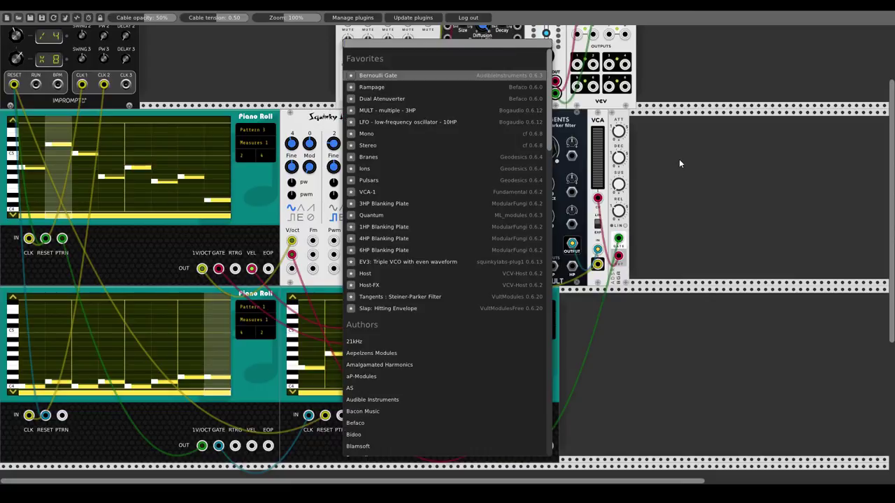
text(bpm)
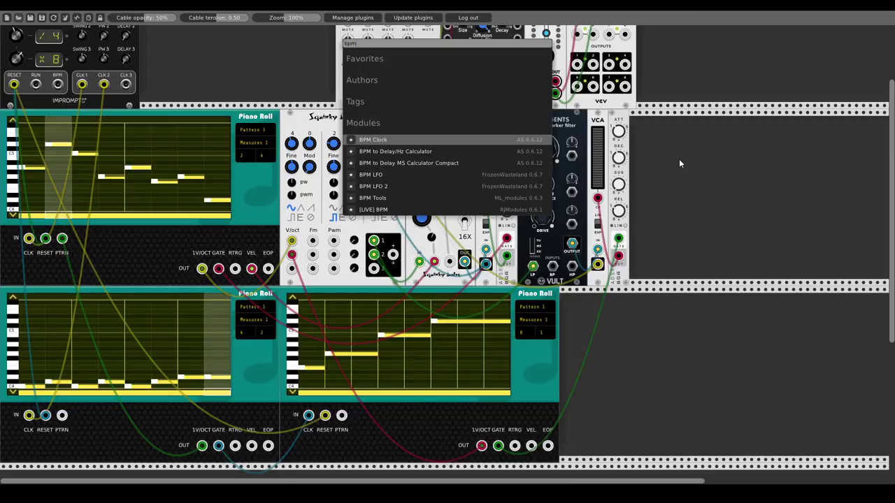
click(386, 177)
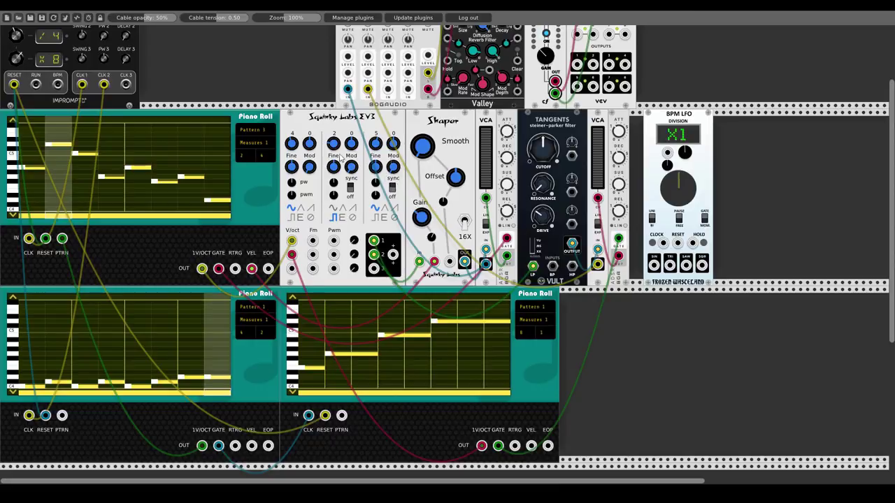
Clock the BPM LFO from Clocked's master CLK output, set its division to /32, and connect its RESET to Clocked's RESET output
scroll(151, 51, up, 2)
drag(125, 56, 657, 313)
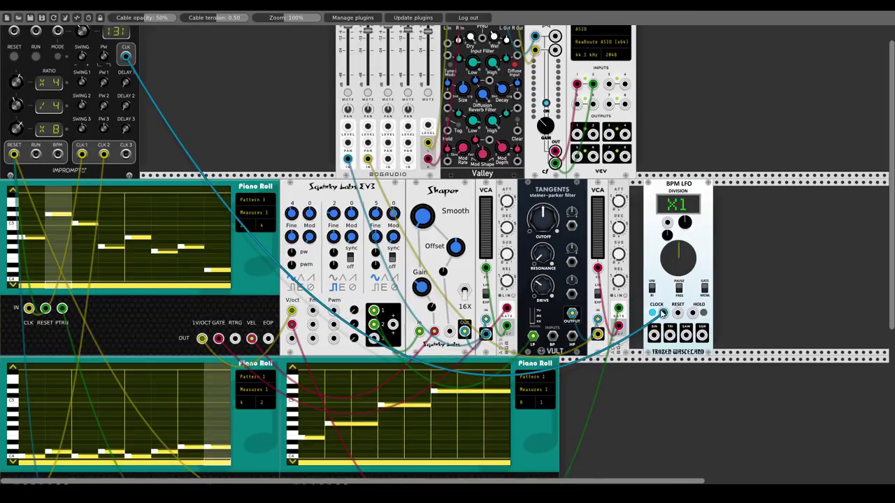
drag(686, 224, 686, 262)
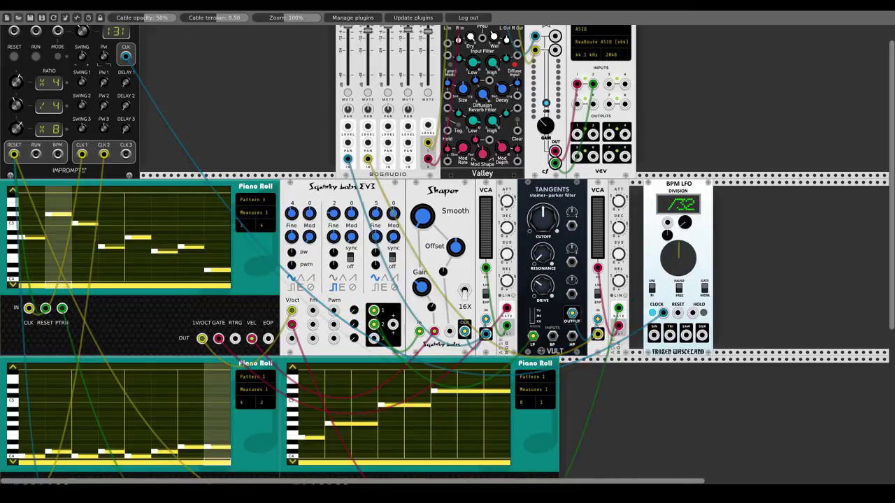
drag(676, 312, 13, 158)
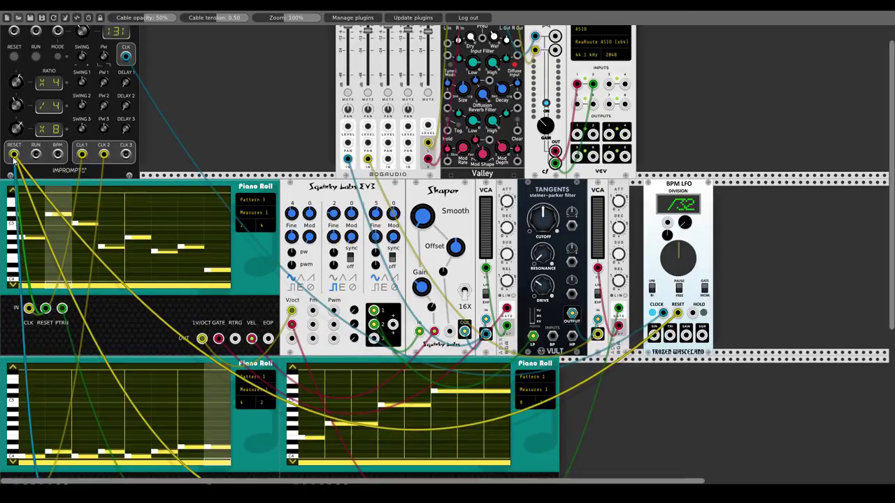
Patch the BPM LFO's sine output to the Tangents cutoff CV and its triangle output to the EV3's second oscillator Pwm input
drag(654, 335, 572, 228)
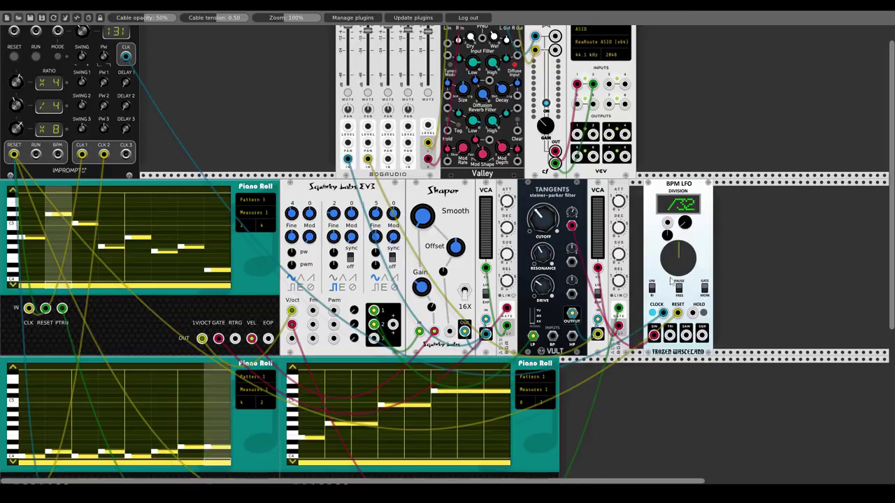
drag(669, 334, 333, 325)
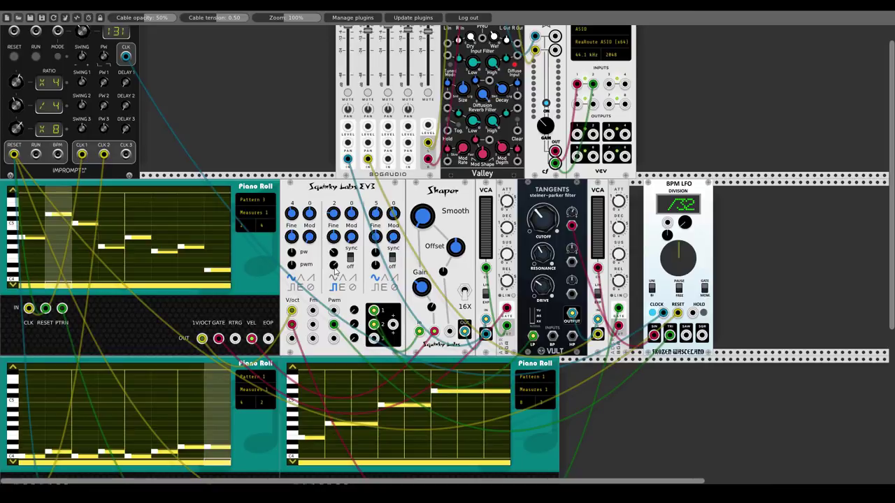
Reset and run the clock to listen to the modulated patch, and stop it again
click(14, 57)
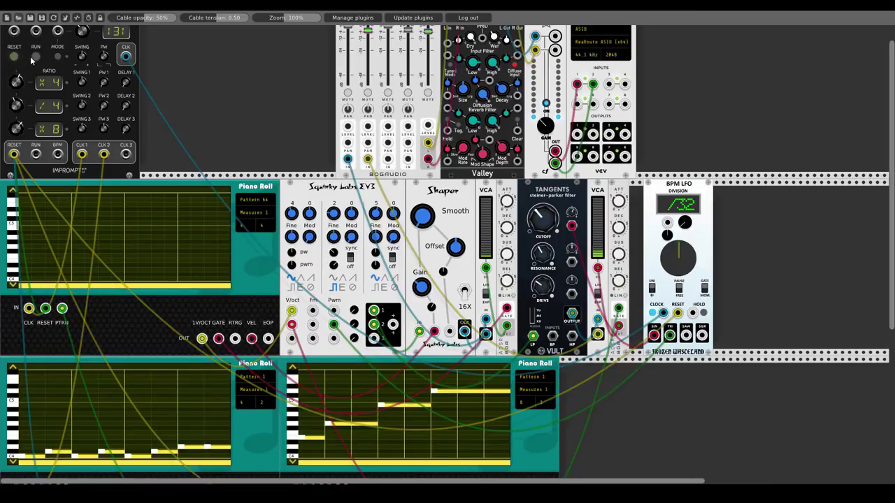
click(35, 57)
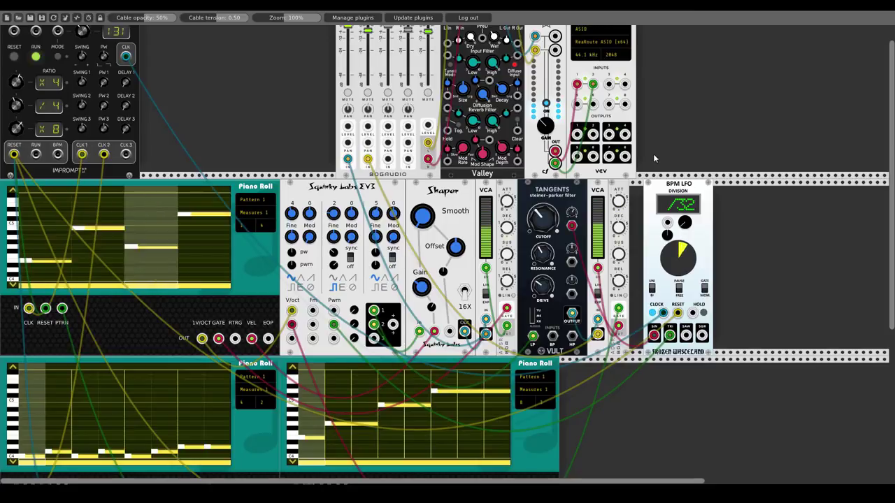
click(35, 57)
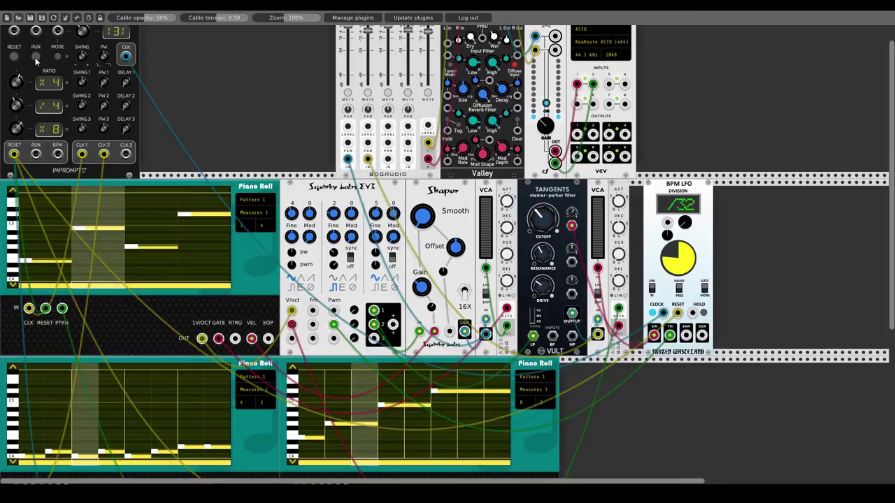
Add a fourth Piano Roll in the empty row below the others and set it to 8 beats per measure
scroll(164, 73, down, 5)
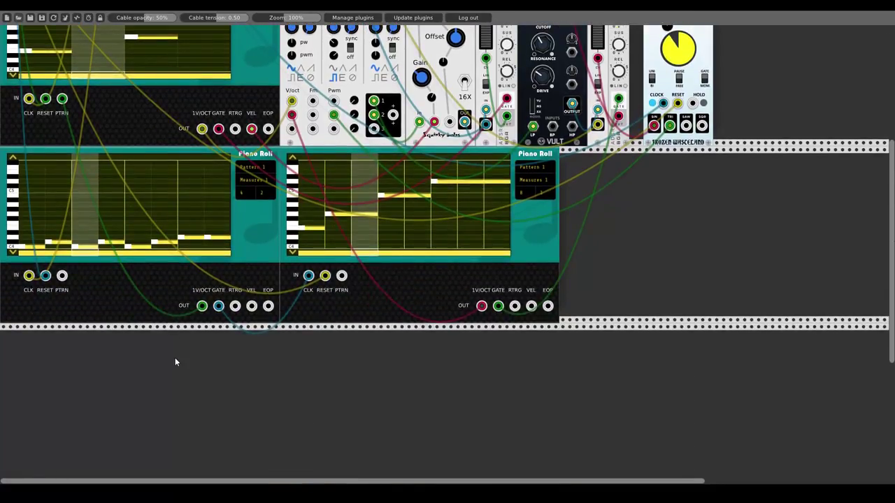
right_click(179, 362)
text(piano)
drag(386, 140, 215, 333)
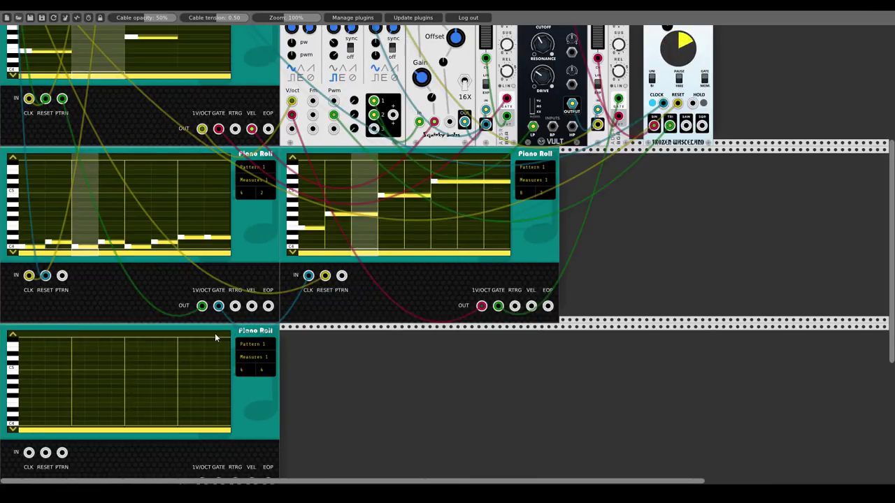
click(243, 368)
click(267, 401)
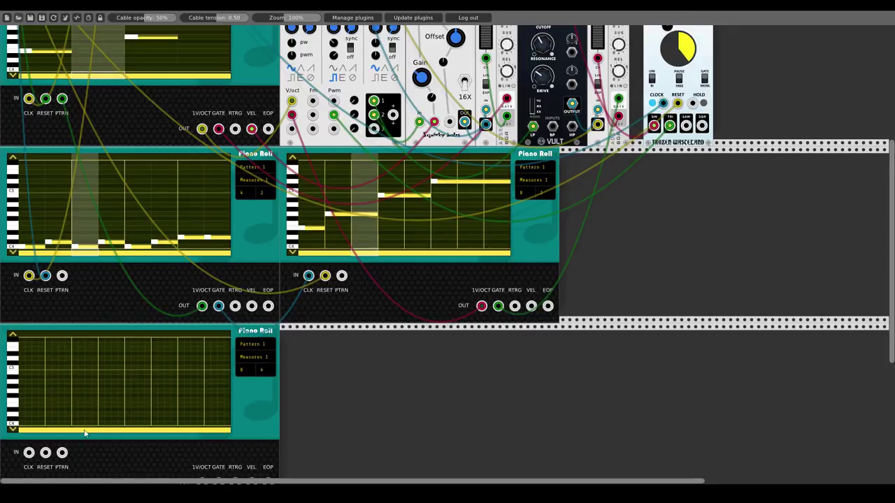
Connect Clocked's x8 CLK 3 output to the fourth Piano Roll's CLK input
scroll(34, 420, up, 5)
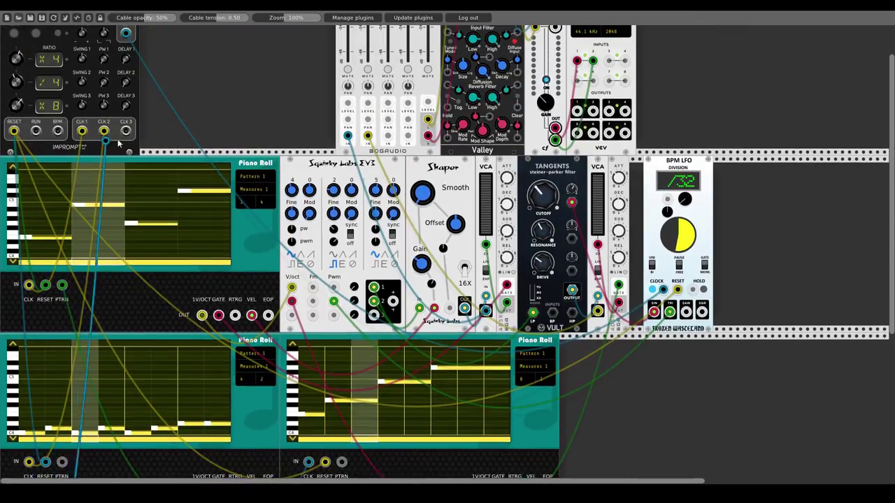
scroll(104, 233, down, 2)
scroll(104, 234, down, 4)
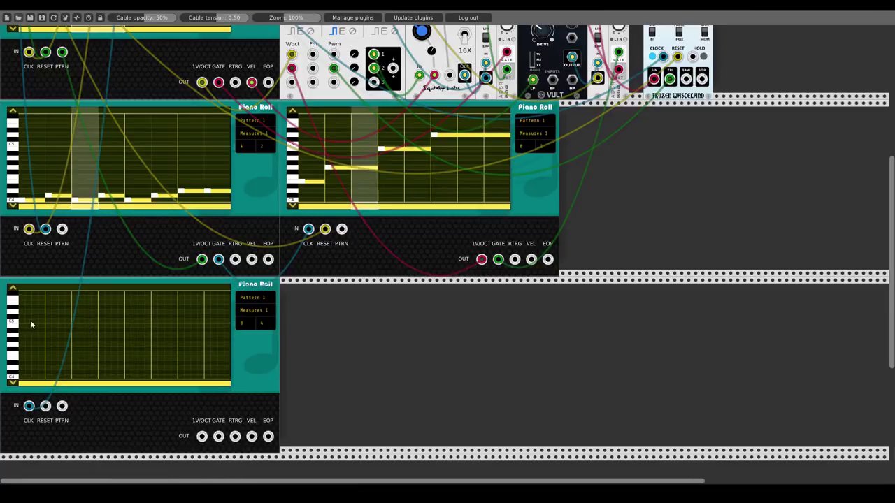
Fill the whole measure of the fourth Piano Roll with notes on C5
drag(22, 319, 75, 325)
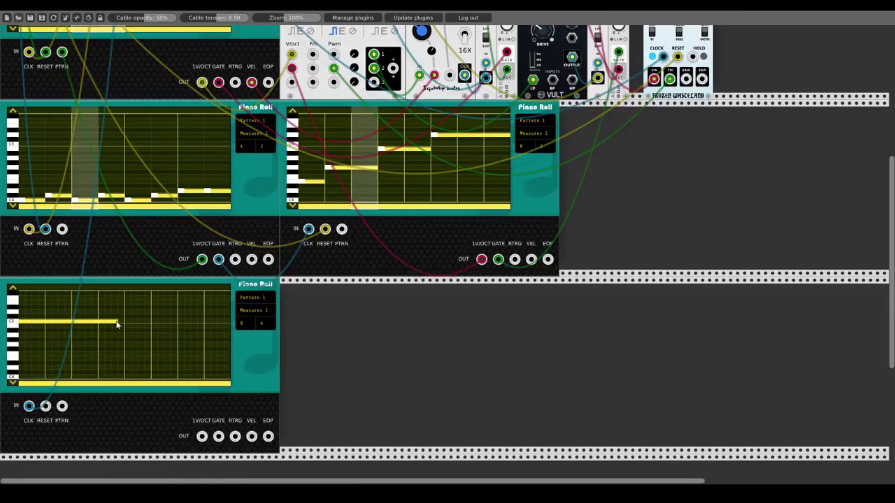
drag(165, 327, 227, 324)
drag(153, 327, 162, 326)
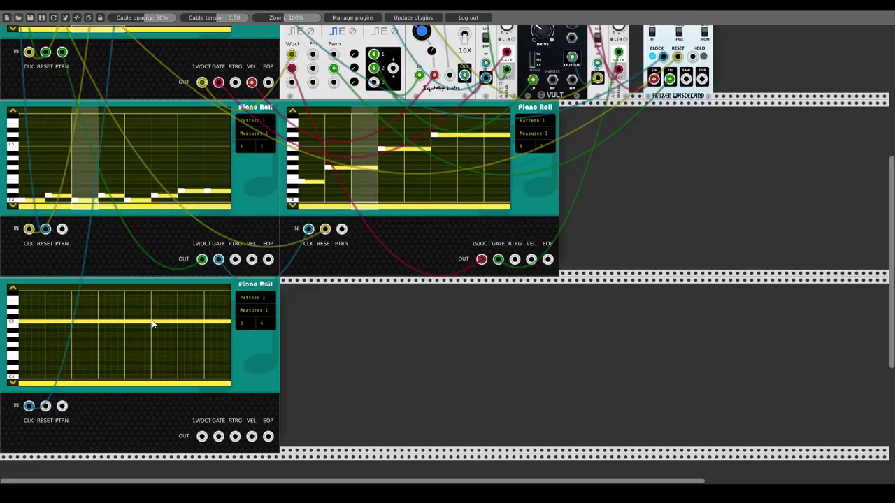
Add retriggers along the fourth Piano Roll's C5 line, mostly every half beat, to split it into separate notes
mouse_move(288, 18)
mouse_down()
mouse_move(312, 18)
mouse_move(284, 21)
mouse_up()
scroll(93, 273, down, 5)
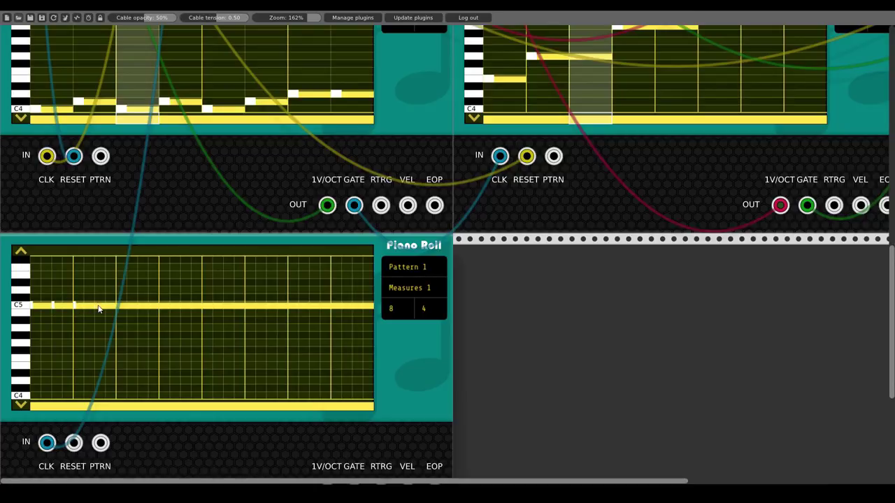
click(140, 305)
click(161, 306)
click(203, 306)
click(247, 305)
click(268, 305)
click(312, 306)
click(334, 305)
Accent the C5 notes on beats 1, 3, 5 and 7 by giving them higher velocity than the notes between
click(43, 310)
drag(53, 310, 364, 312)
click(218, 309)
click(289, 312)
click(319, 311)
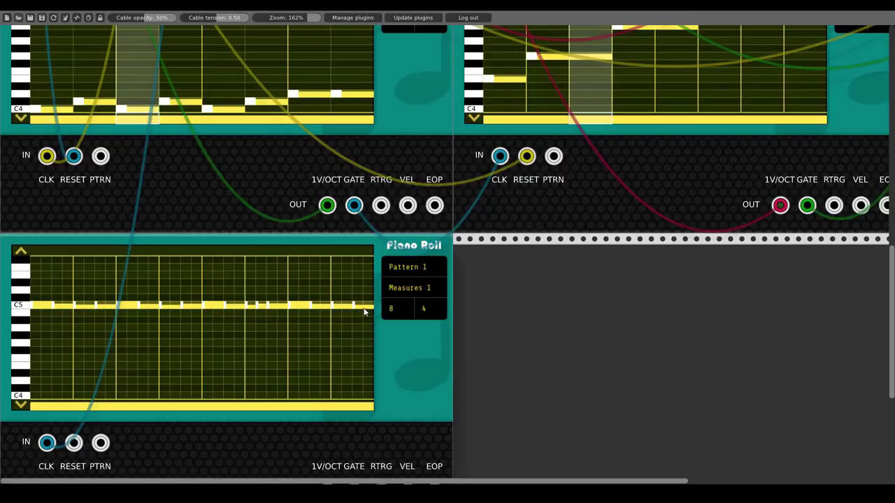
Add the Audible Instruments Utilities module beside the fourth Piano Roll
right_click(508, 328)
text(kinks)
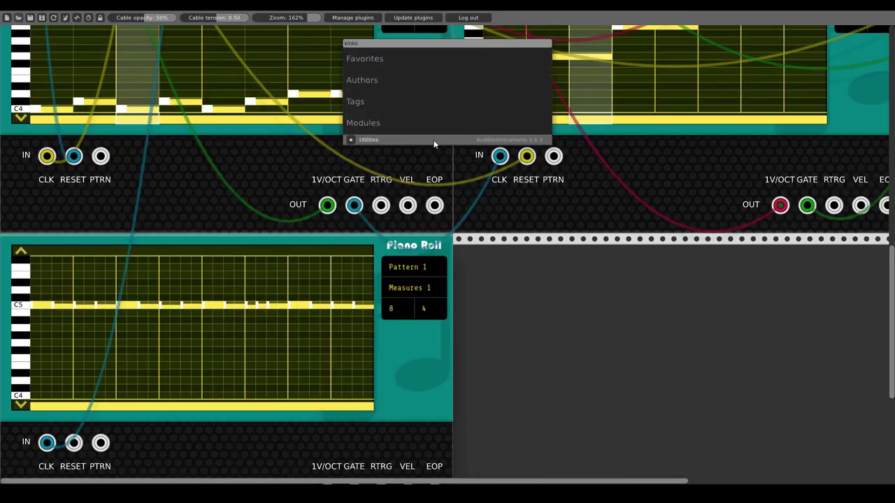
click(434, 140)
Add three VCA-1 modules beside Utilities and patch the Utilities NOISE output into the first one's input
scroll(582, 263, down, 2)
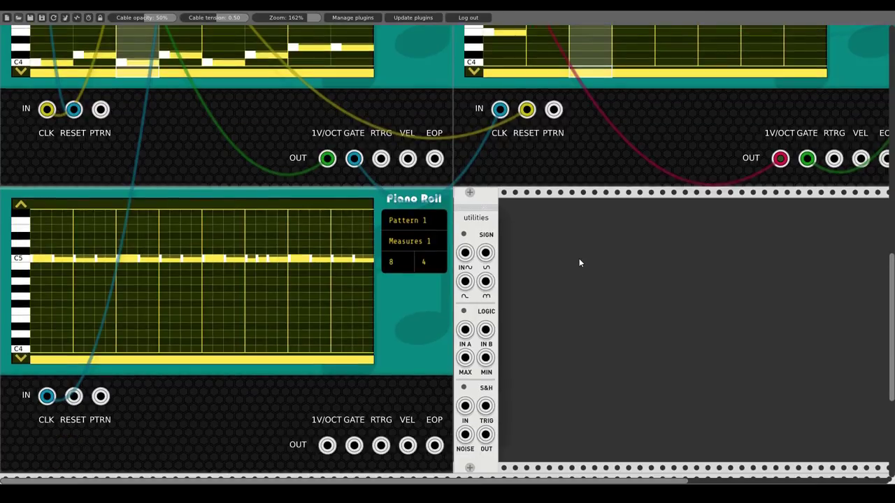
right_click(580, 262)
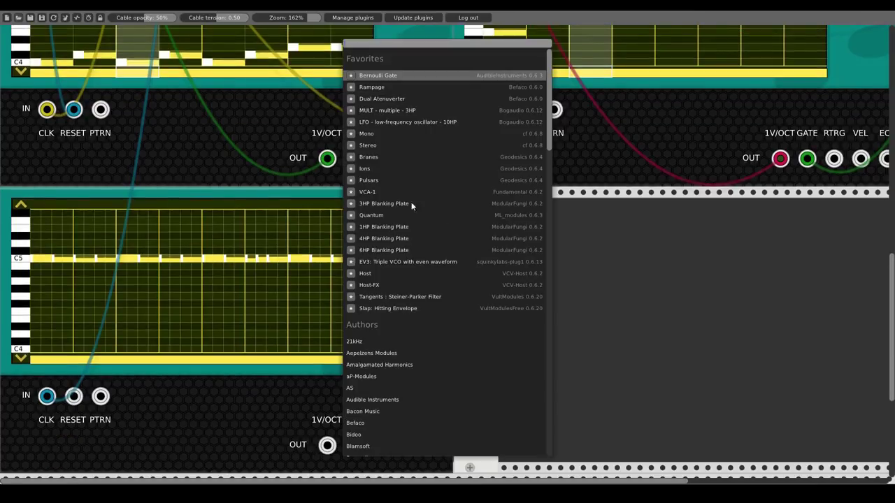
click(379, 191)
drag(583, 205, 516, 208)
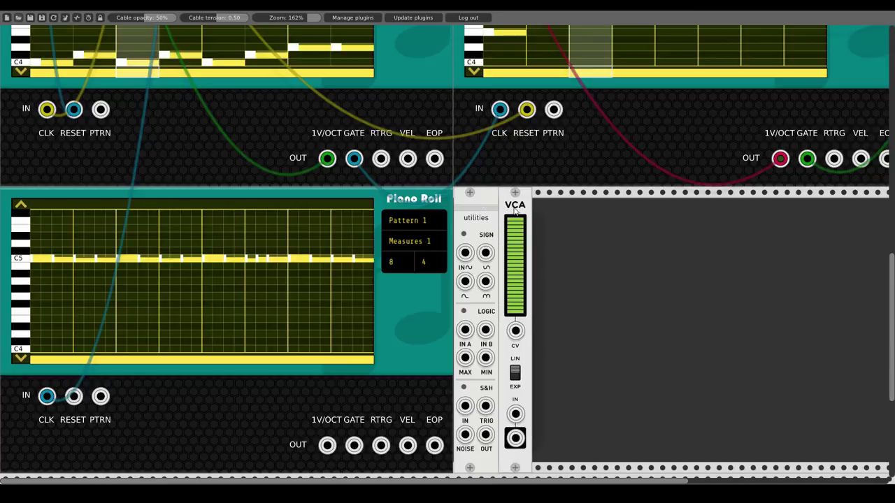
key(ctrl+d)
key(ctrl+d)
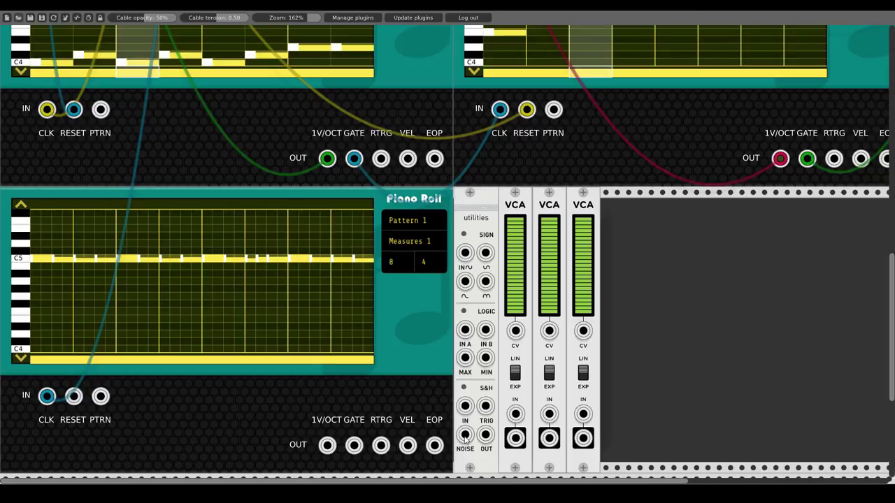
drag(465, 435, 516, 415)
Add a Fundamental ADSR and arrange it between the first VCA and the other two, with no gaps
right_click(682, 271)
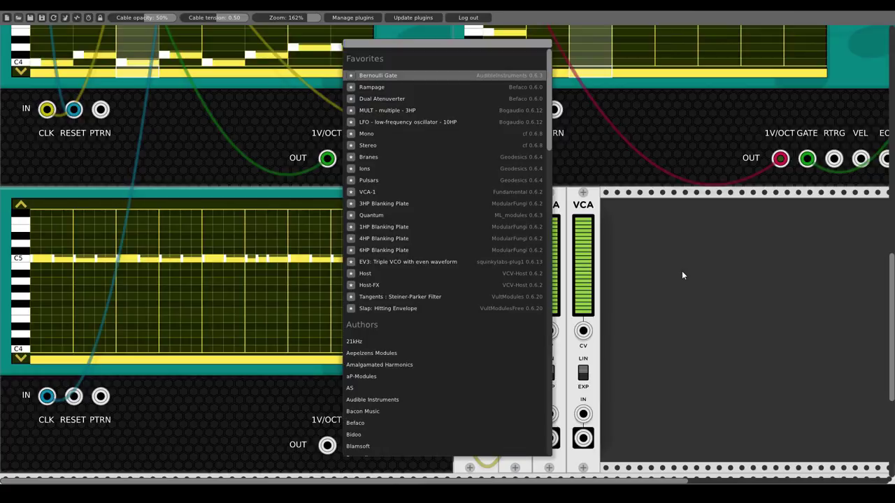
text(adsr)
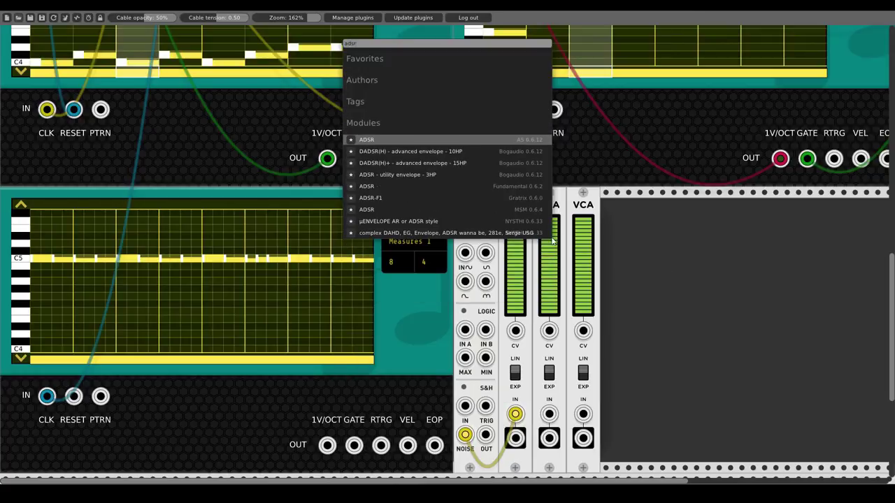
click(383, 187)
drag(586, 210, 744, 212)
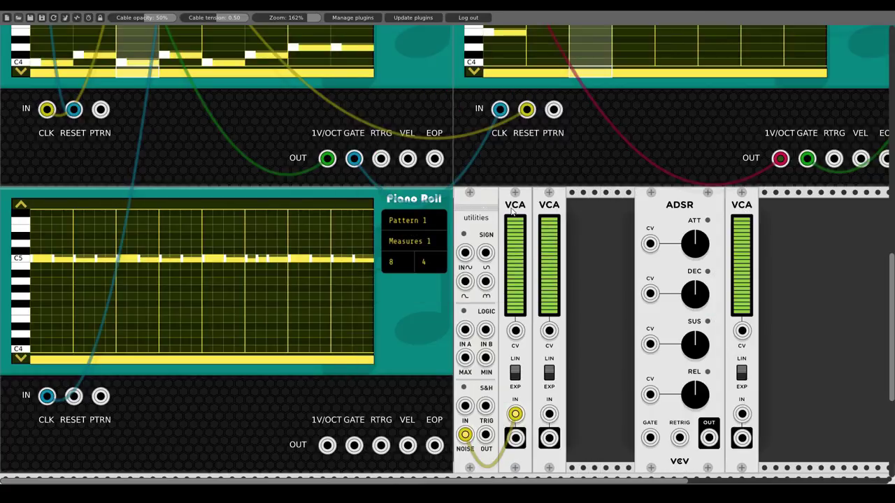
drag(551, 209, 598, 215)
drag(742, 221, 640, 222)
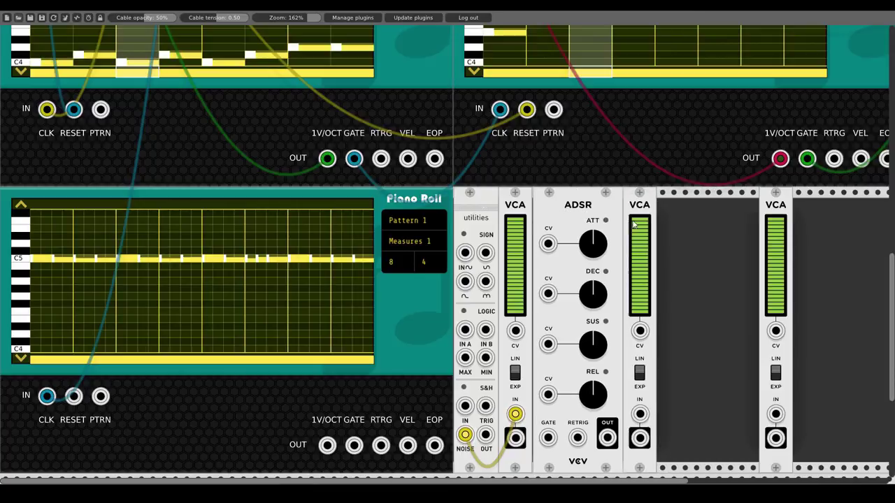
drag(778, 210, 666, 224)
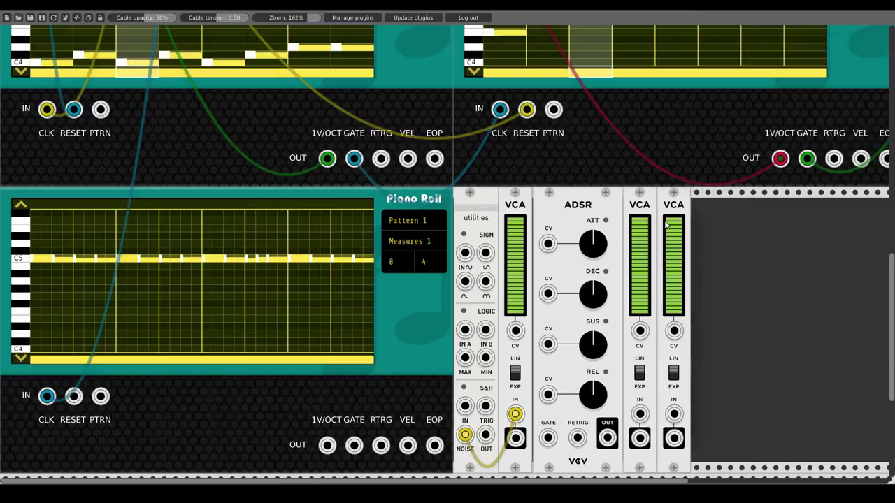
Patch the ADSR's output to the first VCA's CV, and set minimum attack and sustain with a short decay
drag(607, 438, 515, 331)
drag(581, 254, 580, 293)
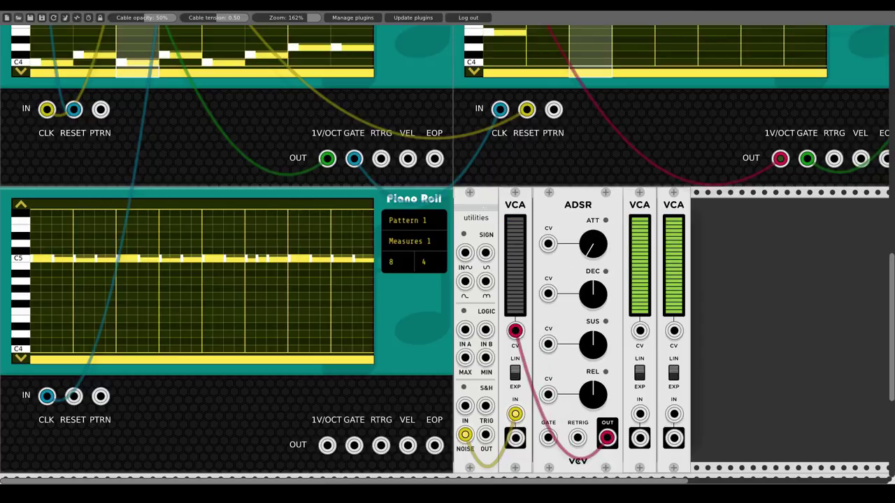
drag(601, 340, 600, 347)
drag(599, 295, 600, 295)
Connect the fourth Piano Roll's GATE and RTRG outputs to the ADSR's GATE and RETRIG, and feed the first VCA into the second
drag(354, 446, 548, 438)
drag(381, 445, 578, 438)
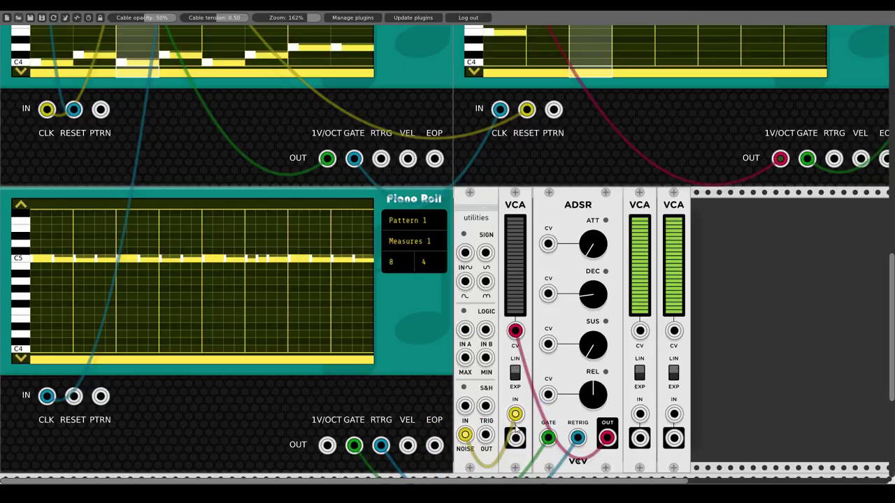
drag(516, 438, 640, 414)
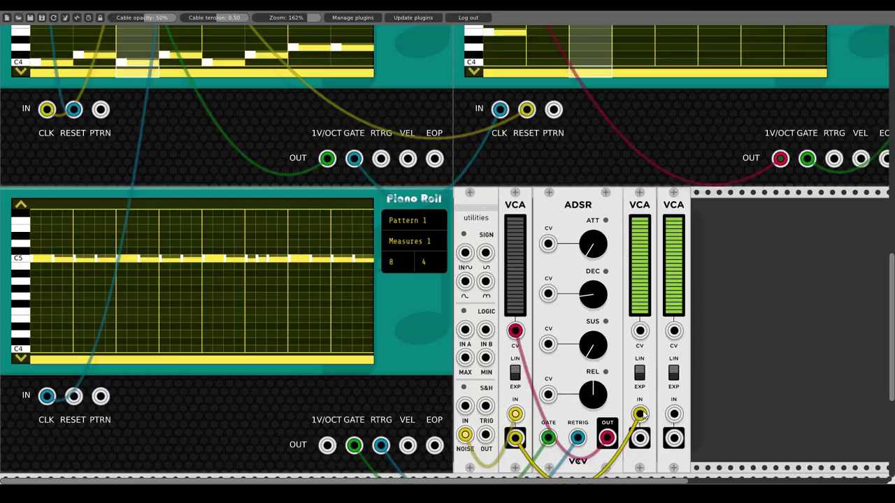
Trigger S&H from the Piano Roll's RTRG output and route its rectified SIGN signal through the last VCA, lowered to about a third, to the ADSR's DEC CV
drag(381, 446, 491, 407)
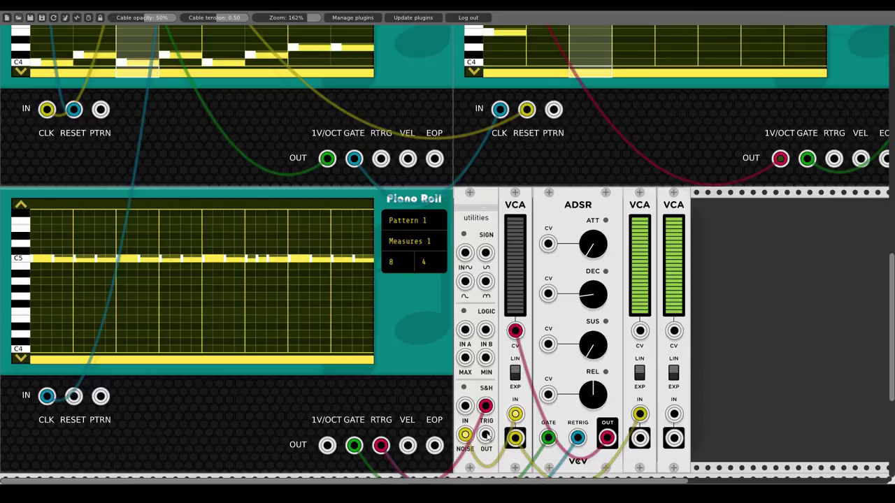
drag(486, 435, 469, 251)
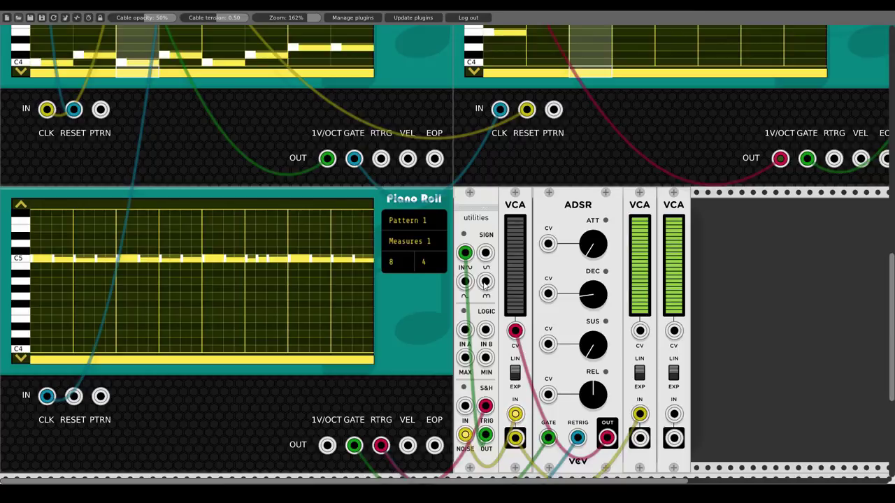
drag(485, 281, 673, 416)
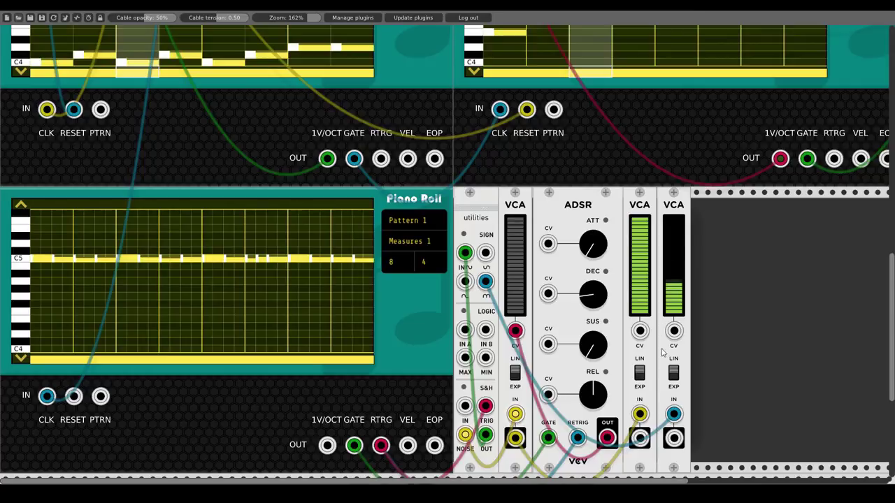
drag(675, 436, 550, 294)
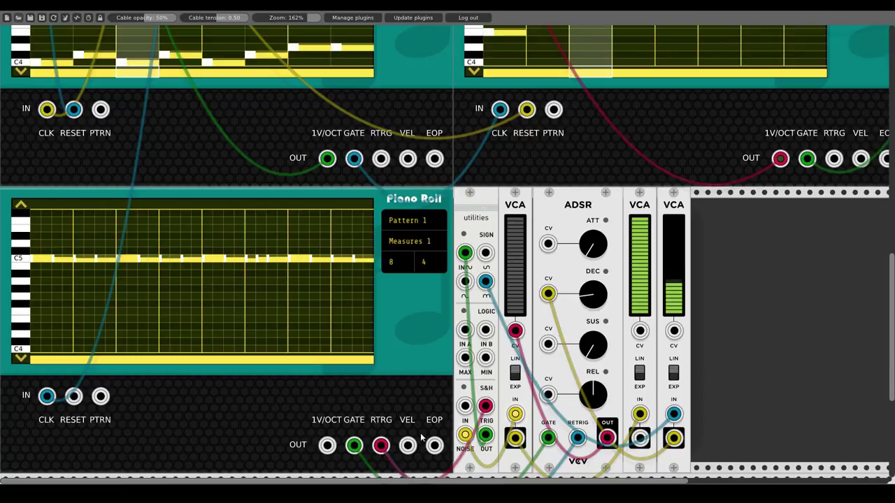
Patch the fourth Piano Roll's VEL output to the second VCA's CV input
drag(408, 446, 640, 332)
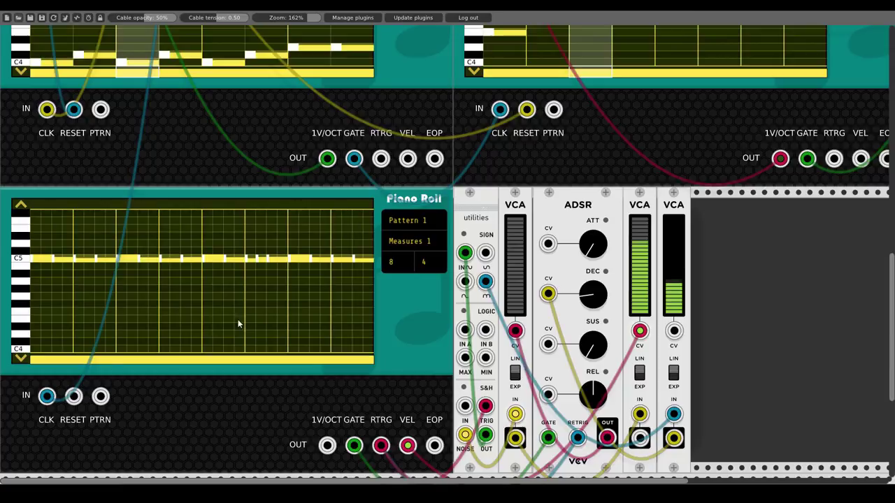
Patch Clocked's RESET output to the fourth Piano Roll's RESET input, and start the clock from a reset
drag(74, 397, 22, 155)
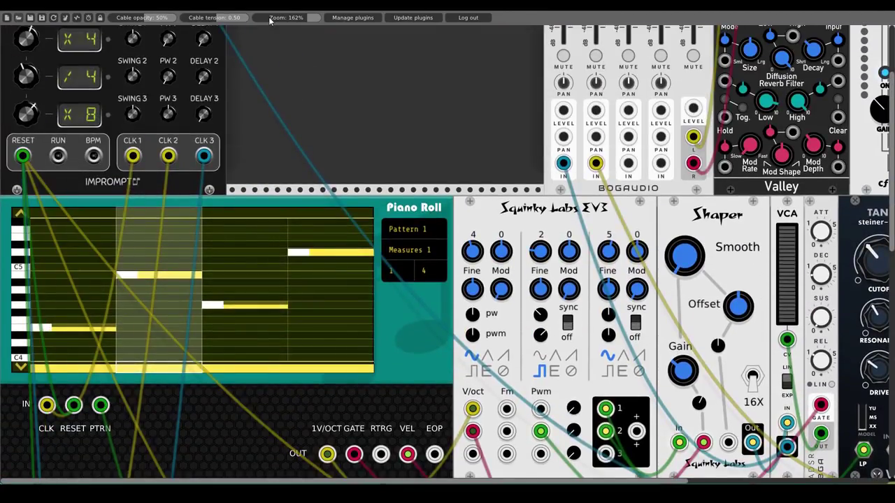
drag(270, 21, 269, 27)
scroll(281, 138, up, 3)
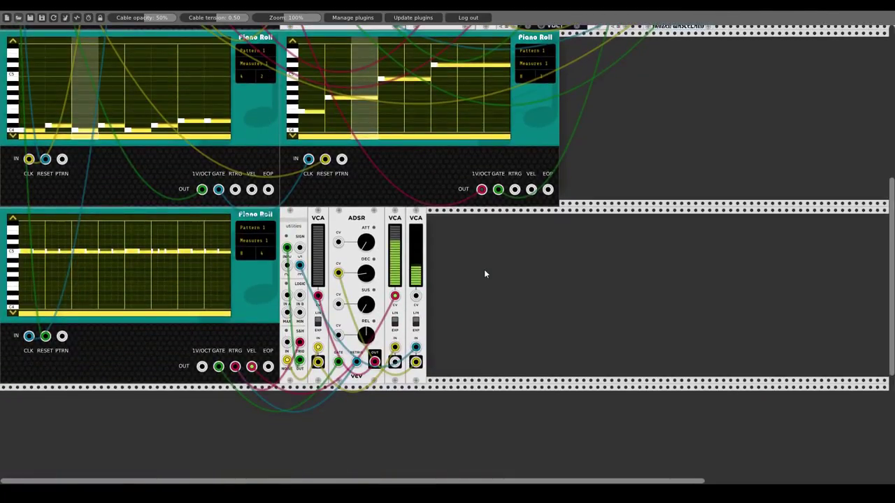
scroll(268, 277, up, 10)
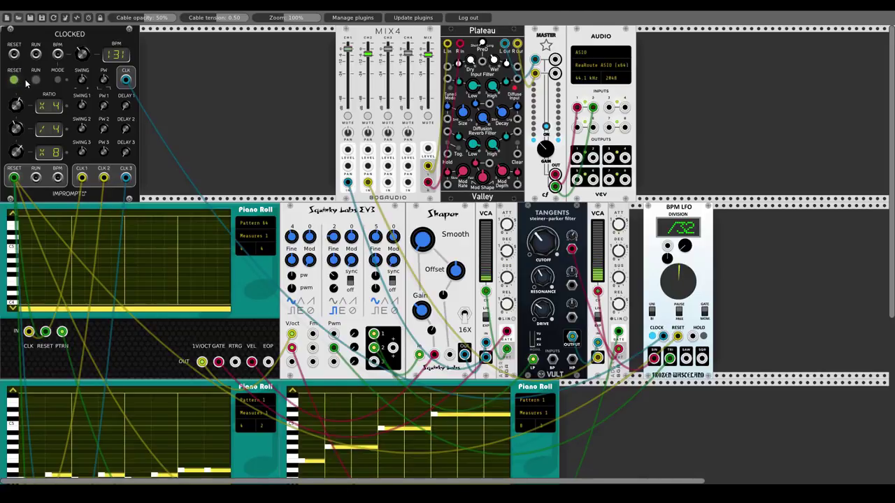
click(35, 80)
Route the hi-hat's second VCA output to the channel 3 input of MIX4, and stop the clock after listening
scroll(263, 163, down, 8)
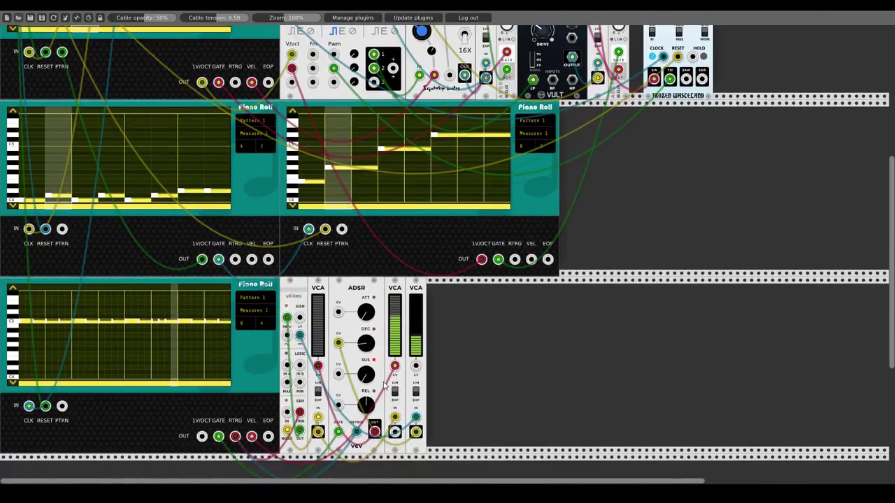
drag(395, 433, 387, 161)
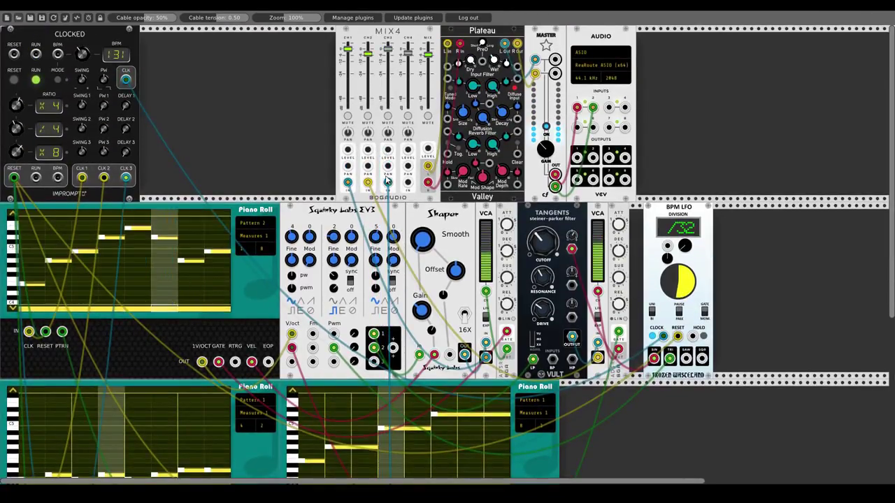
scroll(292, 158, down, 5)
scroll(257, 229, down, 2)
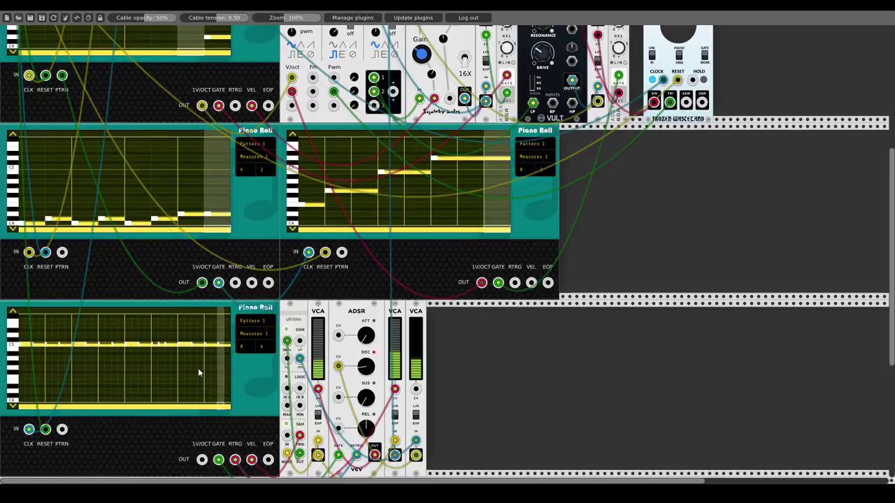
scroll(197, 368, up, 8)
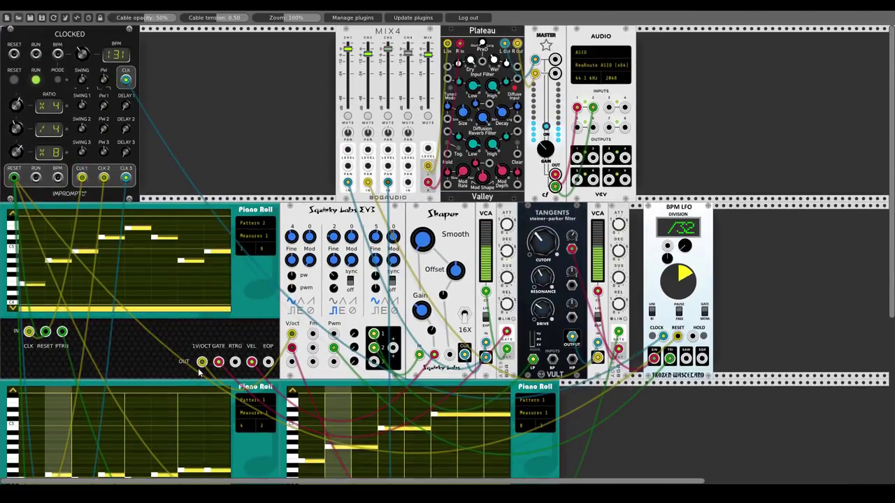
click(34, 79)
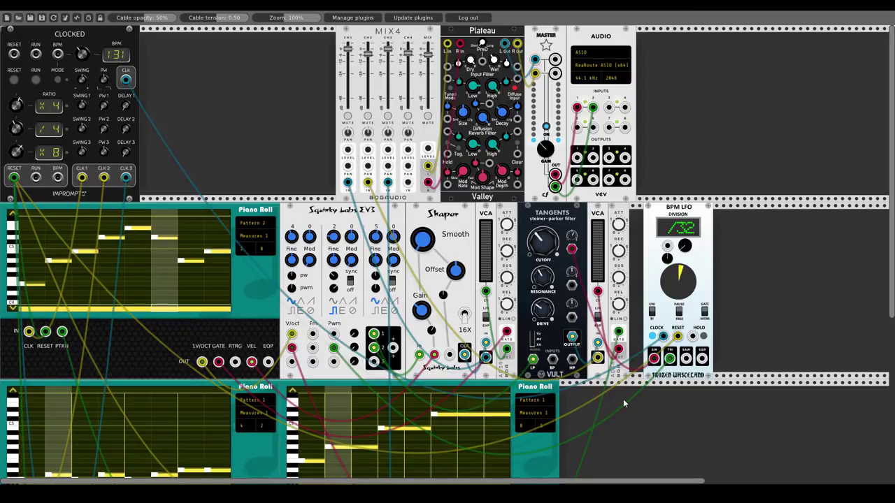
Shift the AUDIO, MASTER, Plateau and MIX4 modules along their row to widen the gap beside Clocked
drag(601, 33, 643, 33)
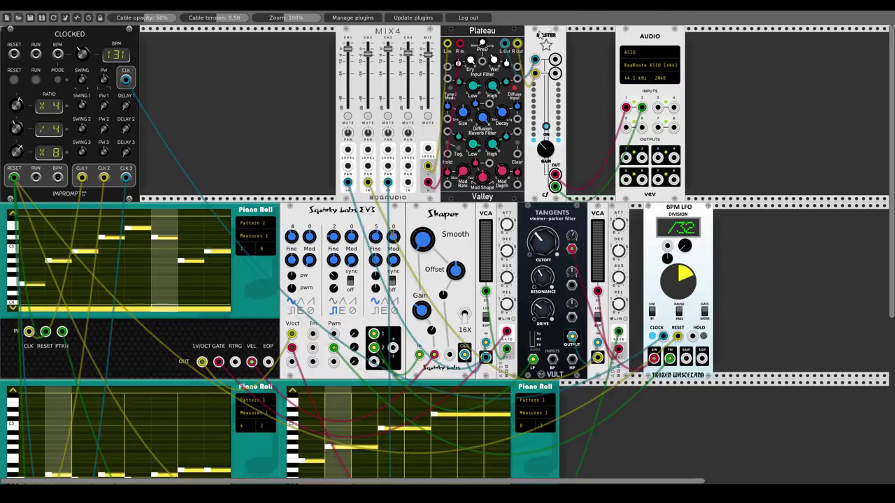
drag(545, 32, 595, 32)
drag(505, 33, 568, 33)
drag(409, 33, 457, 34)
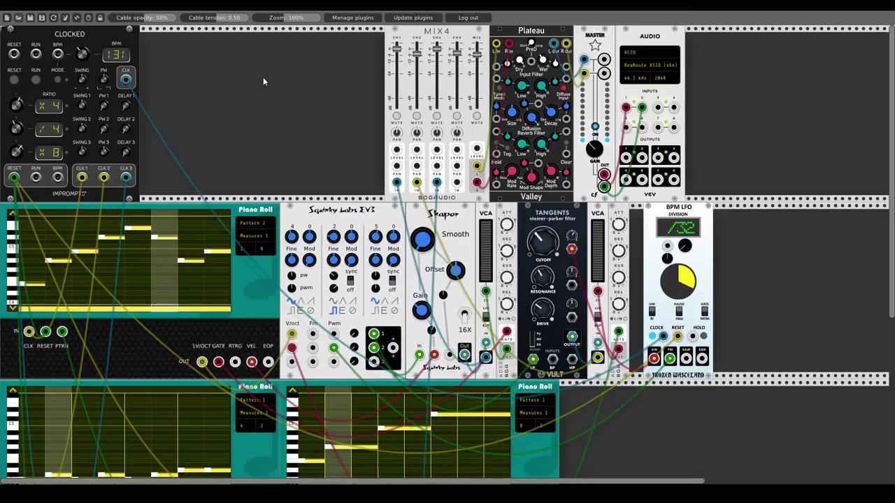
Add a Fundamental VCA-1 and a Bogaudio 3HP ADSR between Clocked and MIX4, placed side by side
right_click(264, 78)
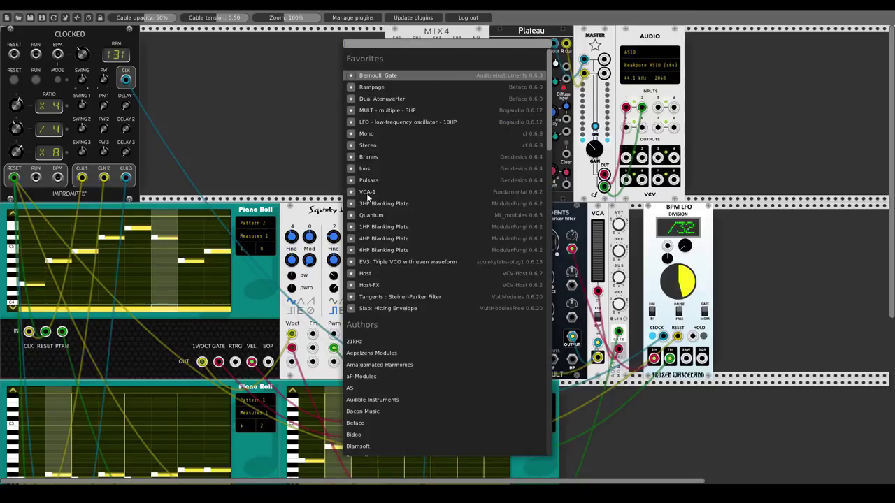
click(367, 196)
right_click(331, 103)
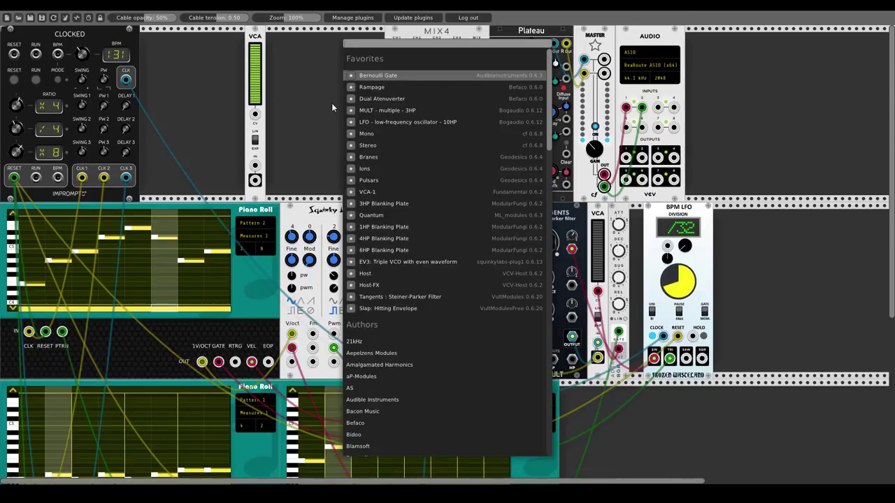
text(adsr)
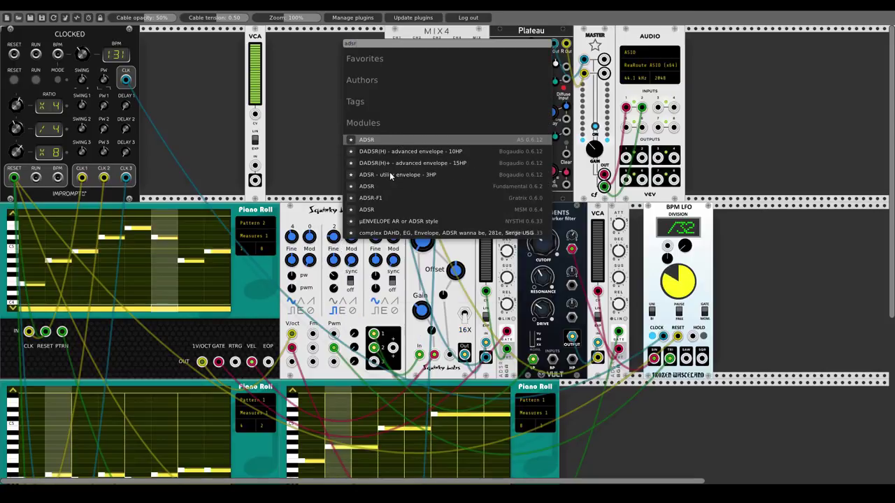
click(389, 175)
drag(324, 43, 263, 43)
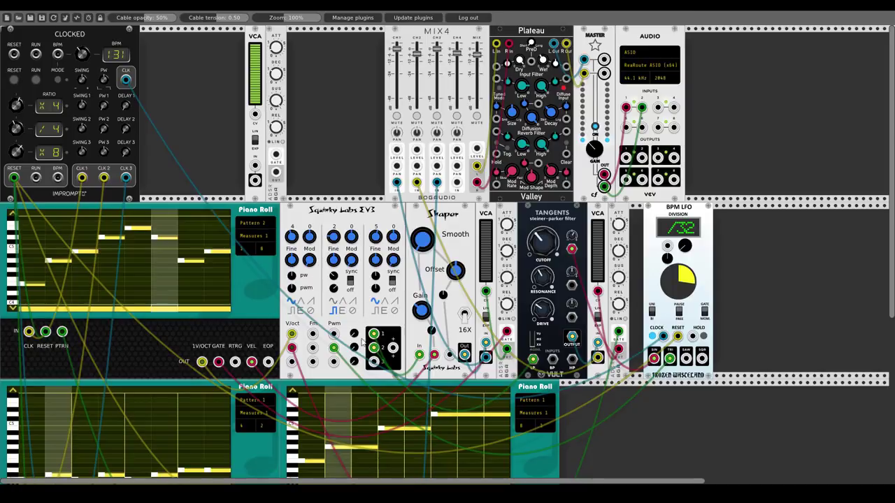
Patch EV3's third oscillator output to the new VCA's IN, and switch that oscillator to the E waveform
drag(374, 363, 255, 166)
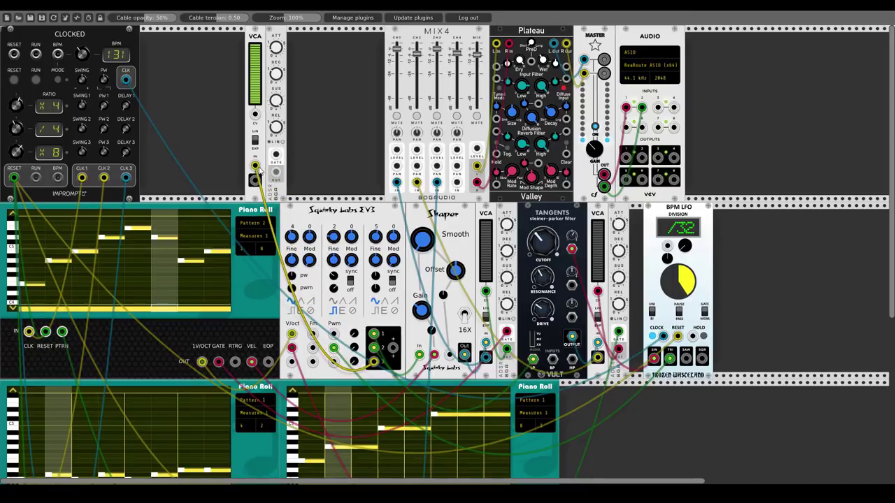
click(384, 311)
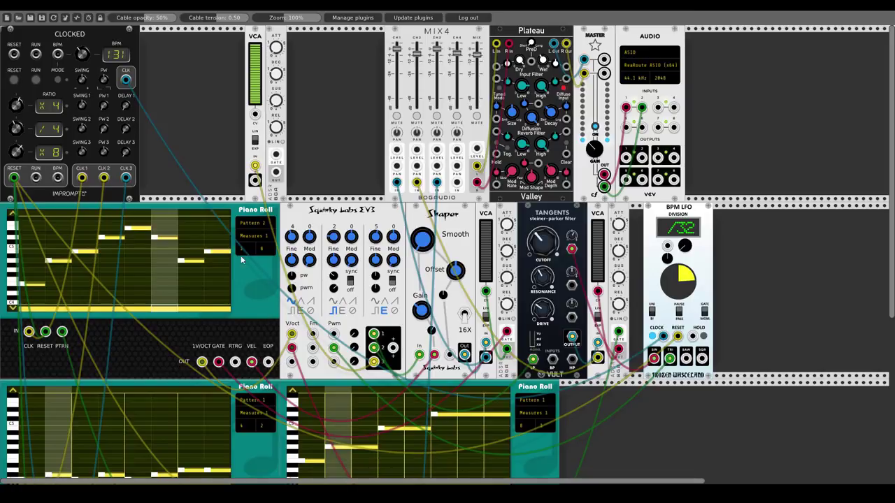
Connect the first Piano Roll's EOP to the new ADSR's GATE and the envelope's output to the new VCA's CV, and restart the clock
drag(269, 361, 277, 155)
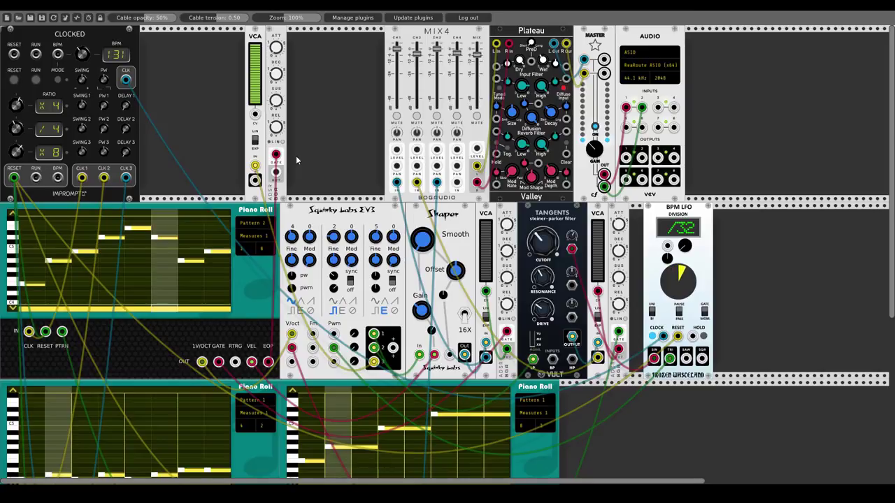
drag(276, 171, 256, 115)
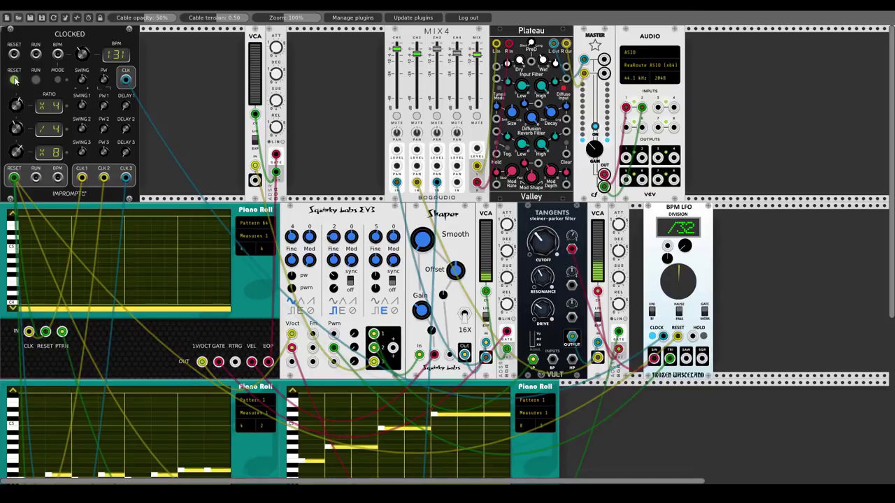
click(37, 79)
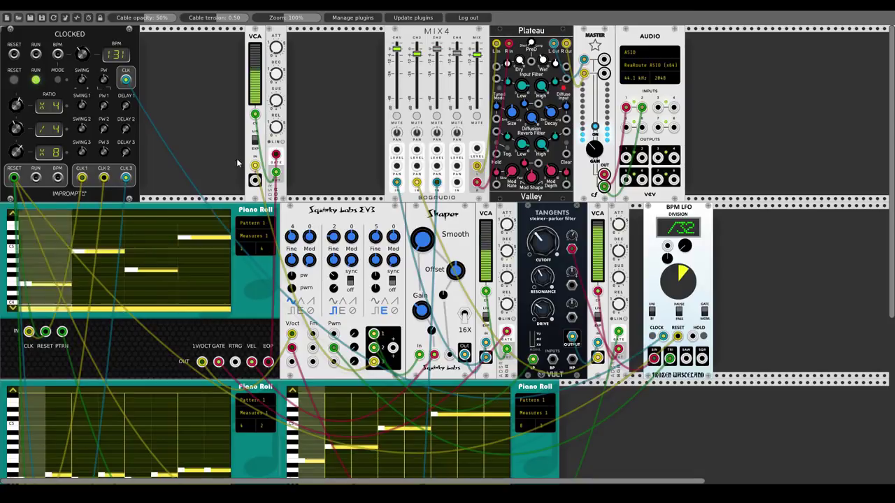